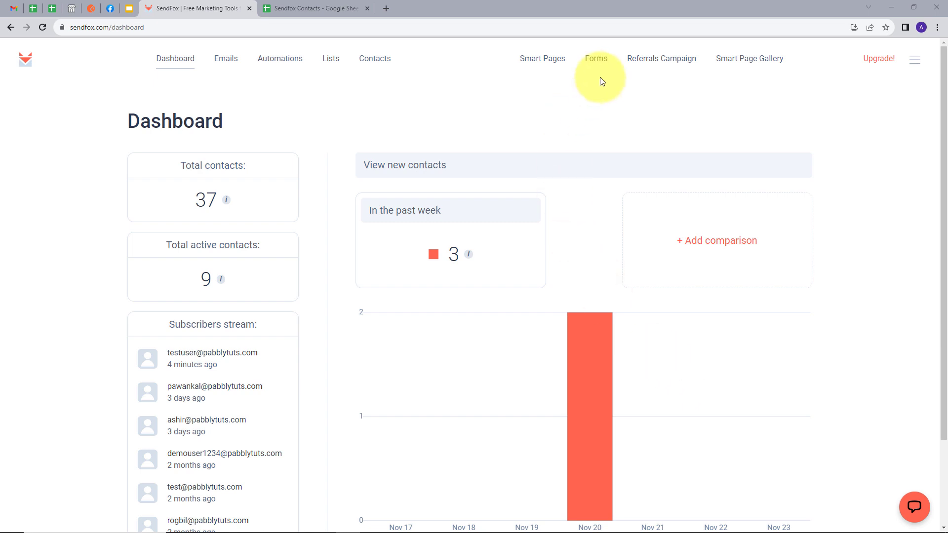
Step: Review the SendFox dashboard and the contact columns of the Sendfox Contacts spreadsheet
left_click(323, 9)
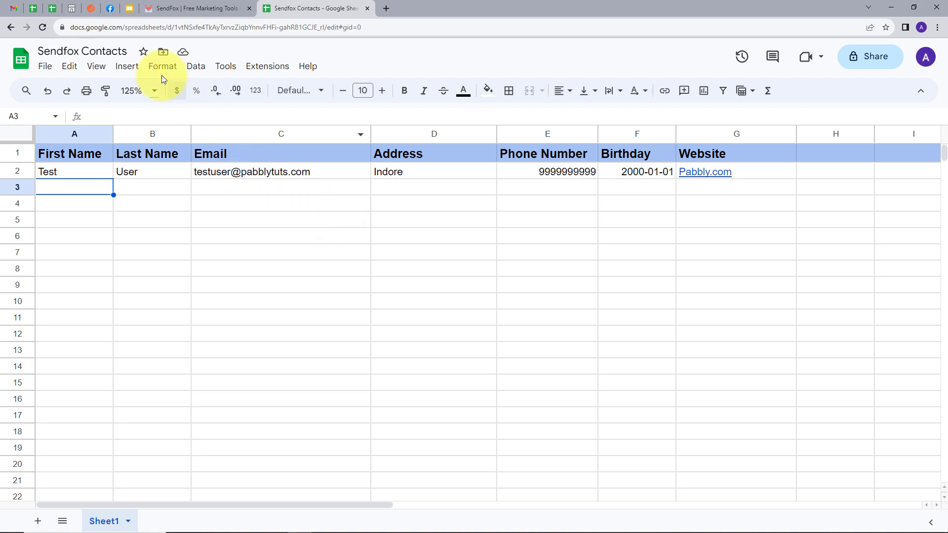
left_click(178, 7)
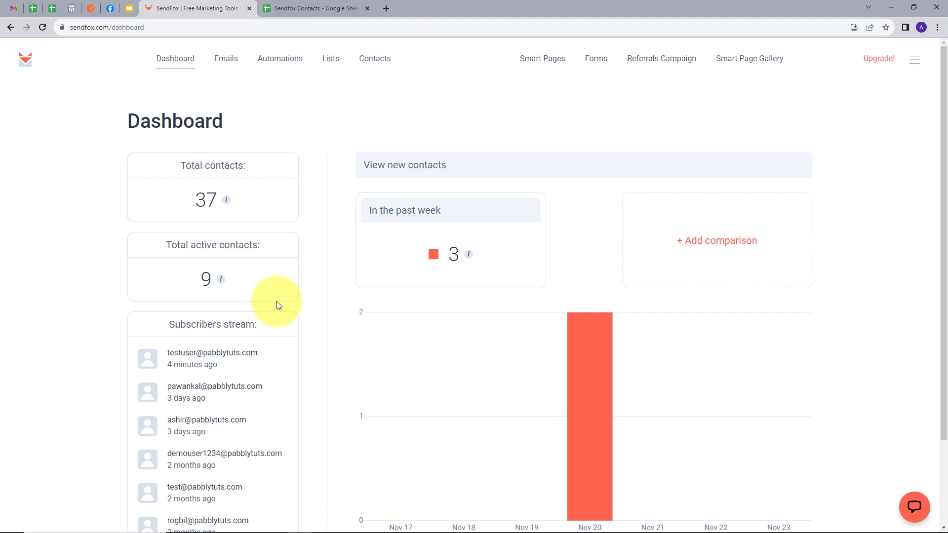
left_click(292, 8)
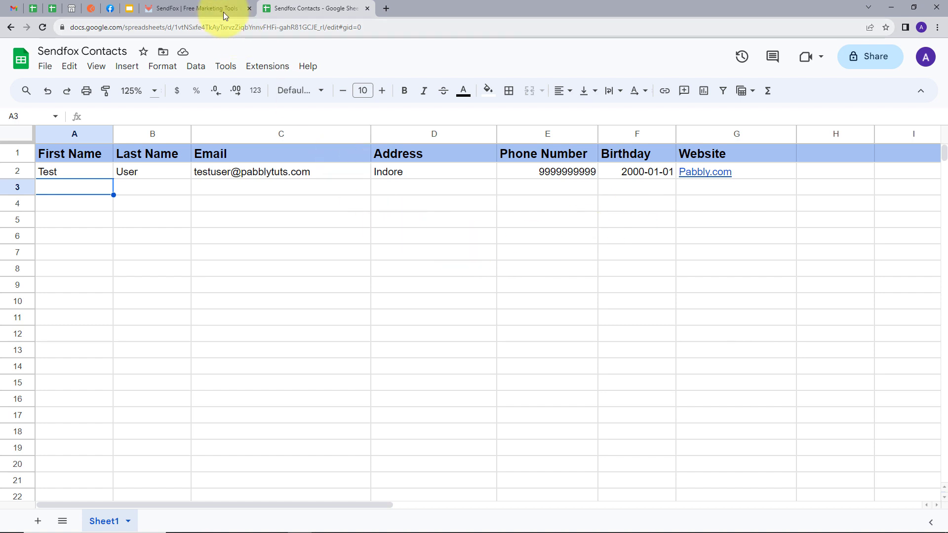
left_click(168, 9)
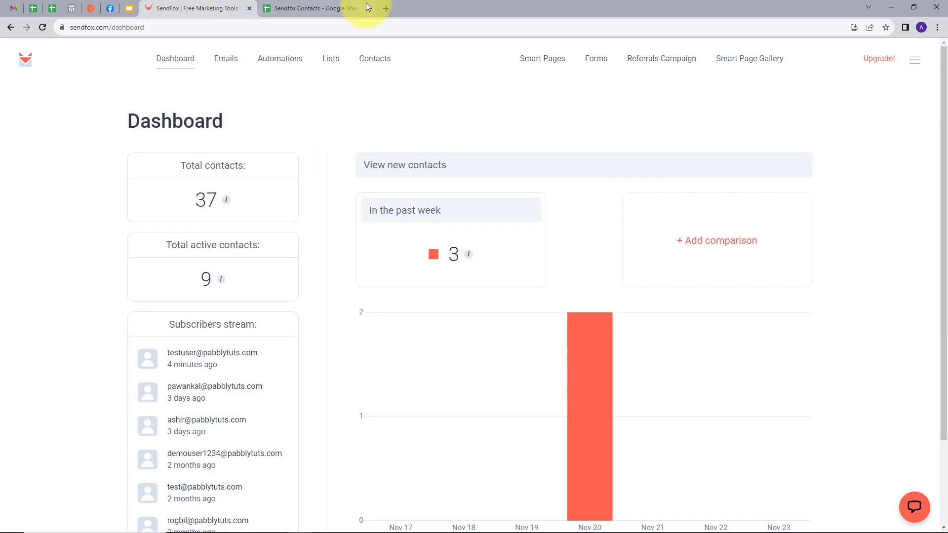
left_click(315, 6)
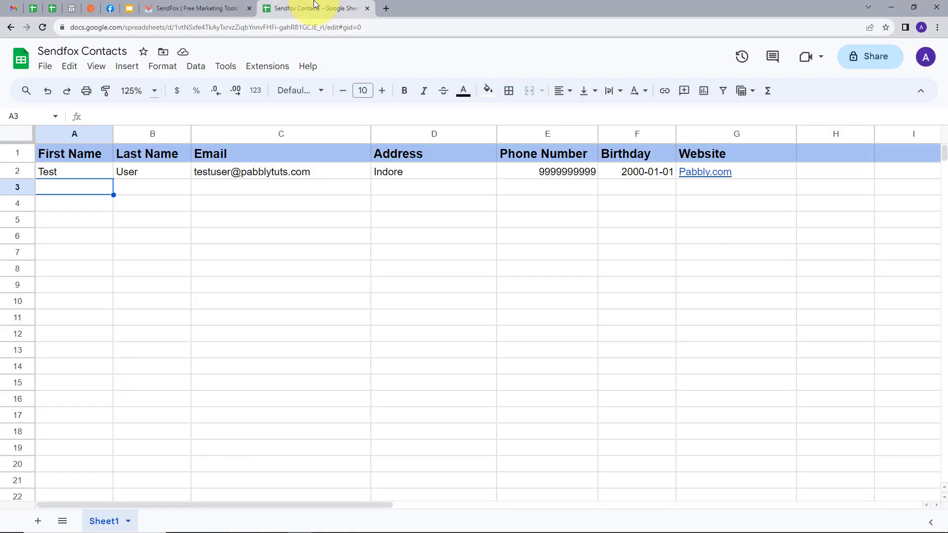
Step: Open the Pabbly website in a new browser tab and access Pabbly Connect from its list of apps
left_click(387, 8)
type("pa")
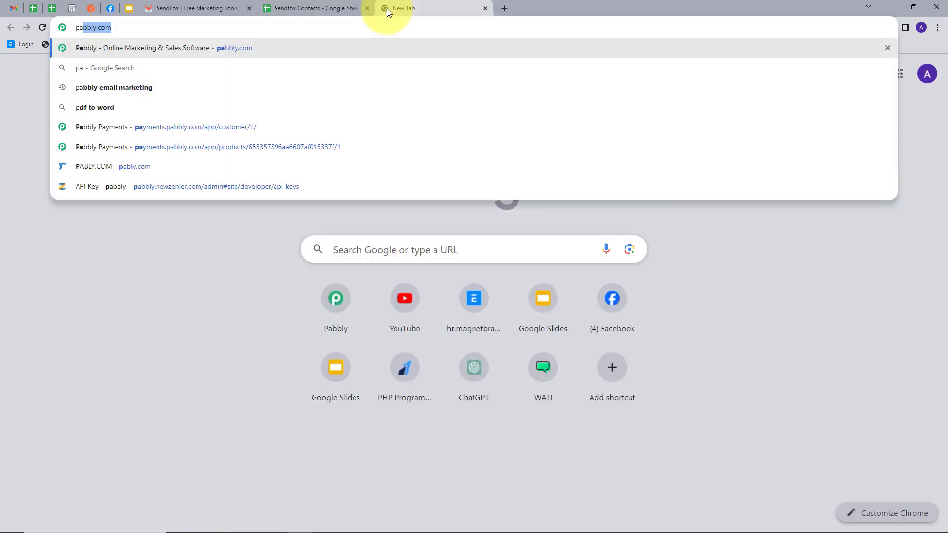
type("bbly")
key("Return")
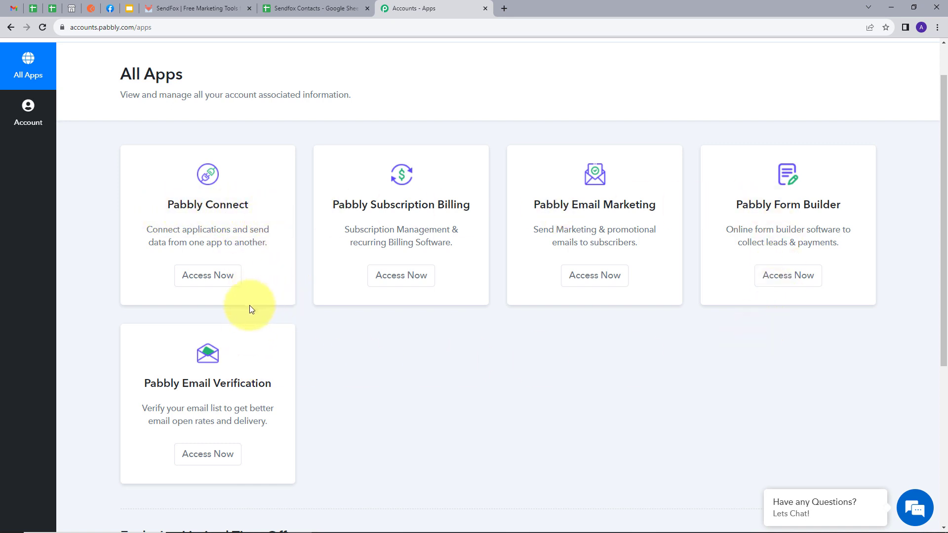
left_click(204, 279)
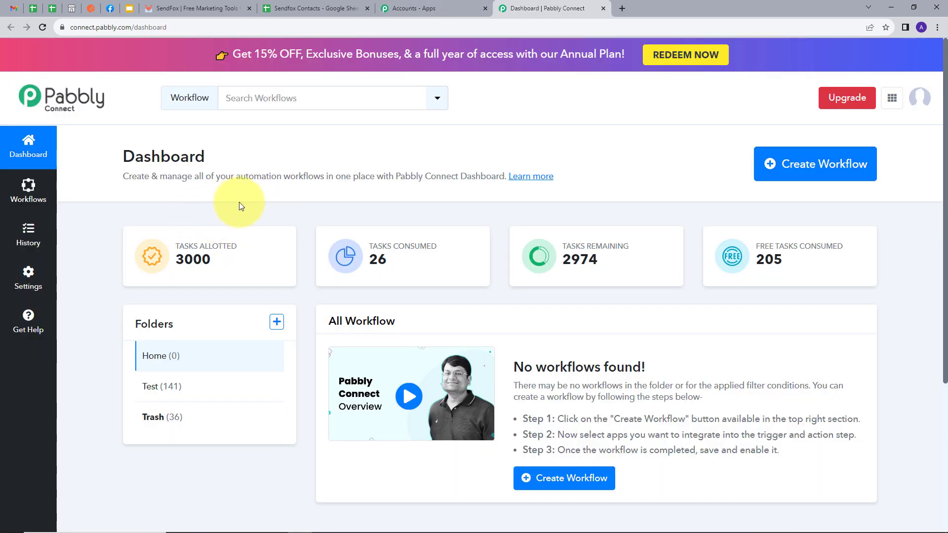
Step: Create a workflow named "Add Sendfox Contact in Google Sheets" in the Home folder
scroll(484, 197, "down", 1)
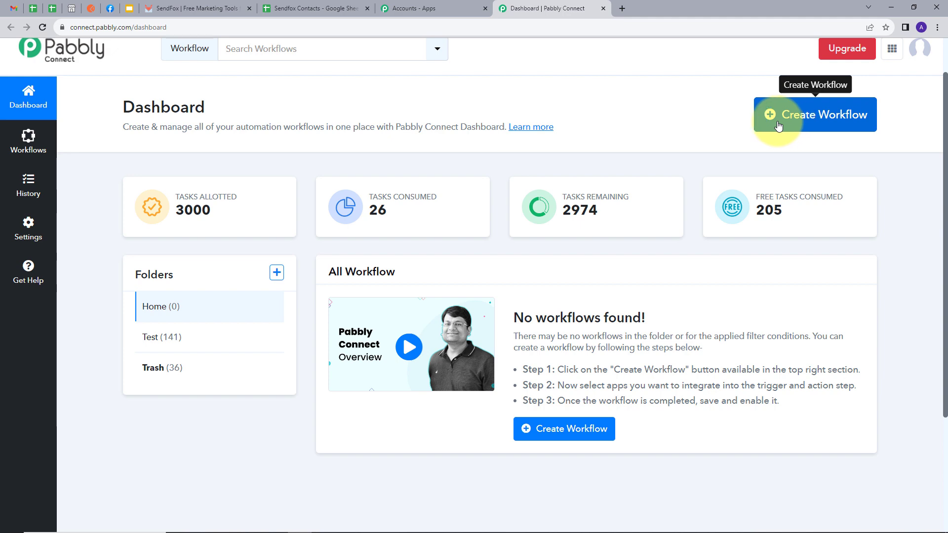
left_click(799, 120)
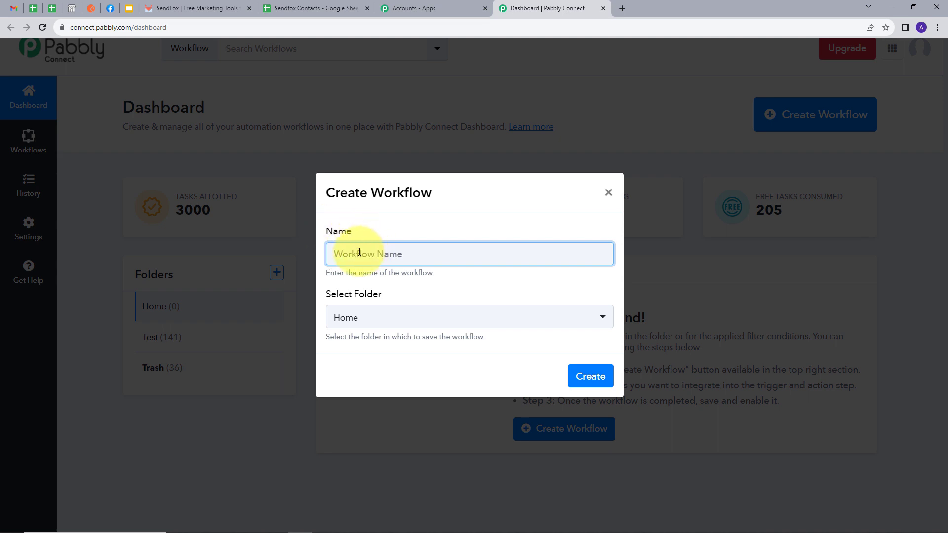
type("Add Sendfox Contact in Google Sheets")
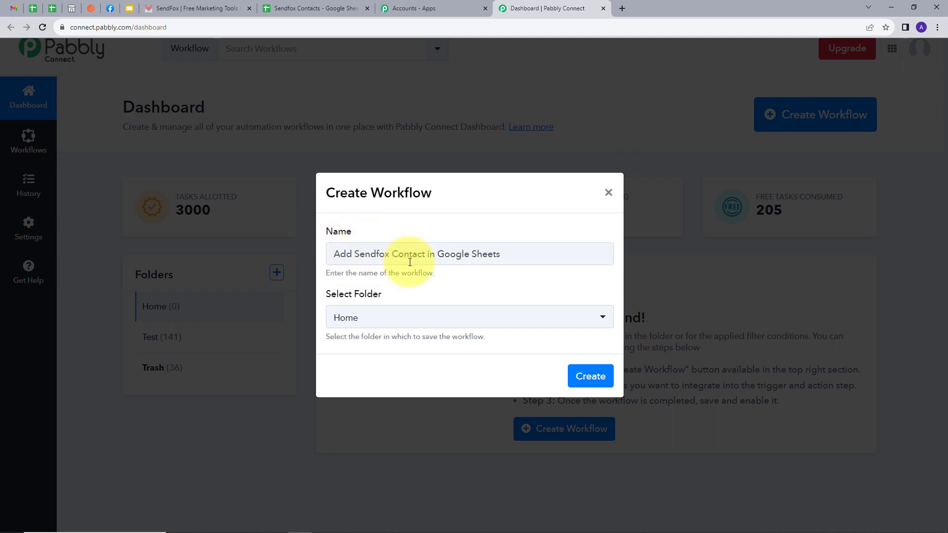
left_click(392, 315)
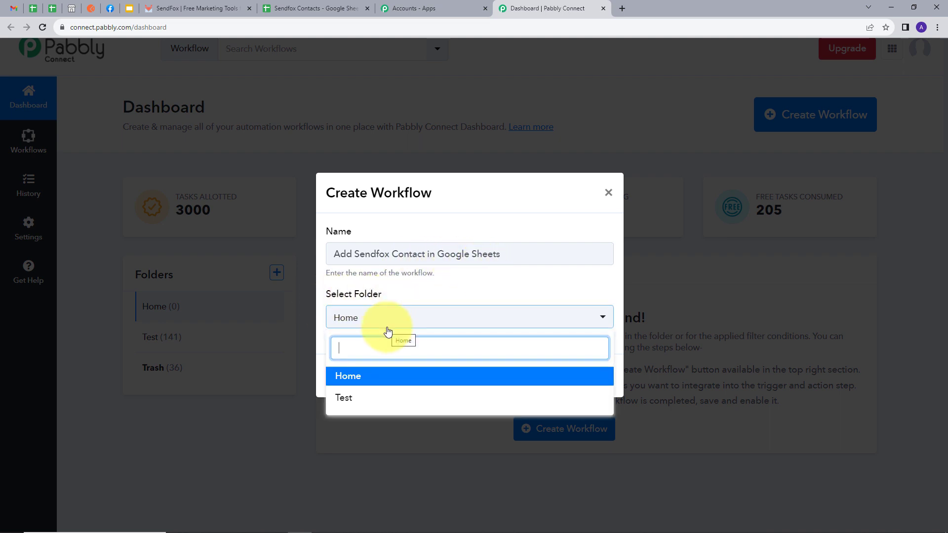
left_click(354, 381)
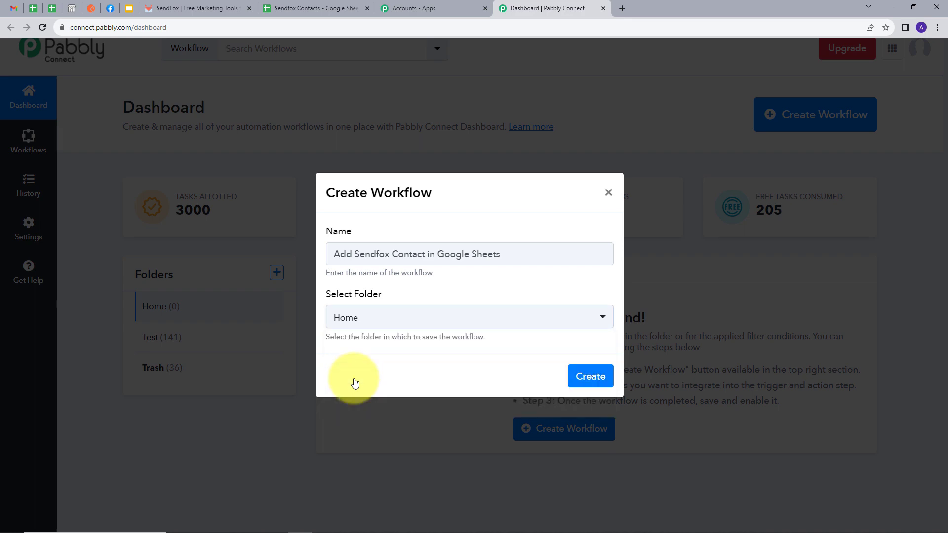
left_click(576, 385)
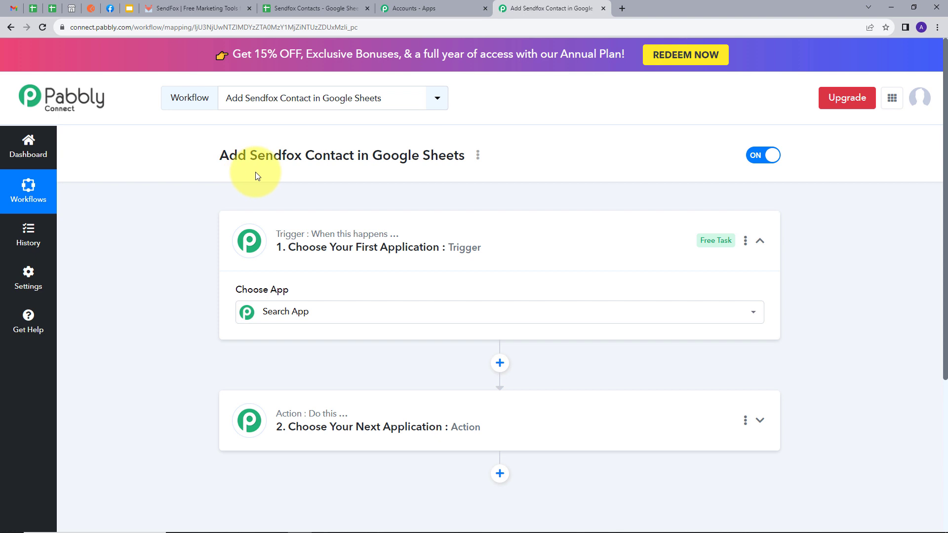
Step: Set the workflow's trigger application to SendFox with New Contact as the trigger event
scroll(218, 215, "down", 2)
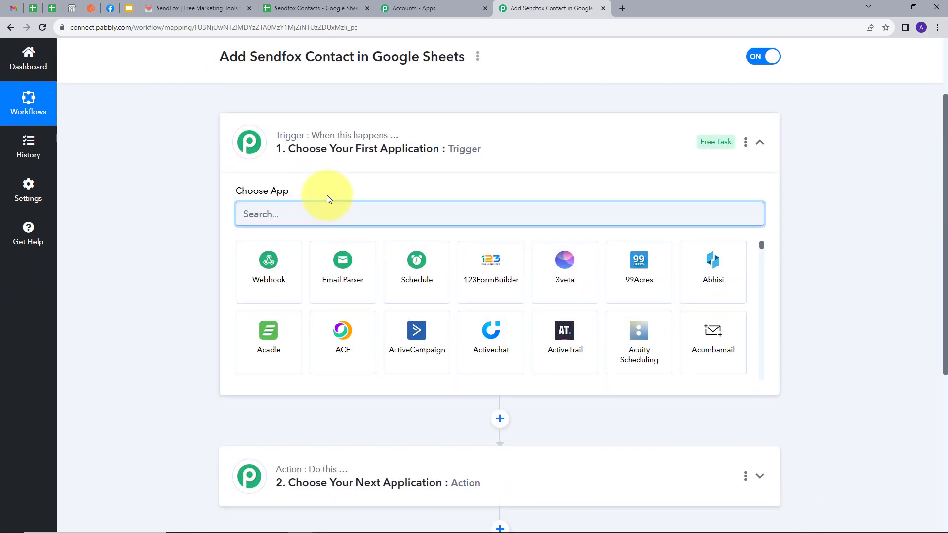
mouse_move(280, 140)
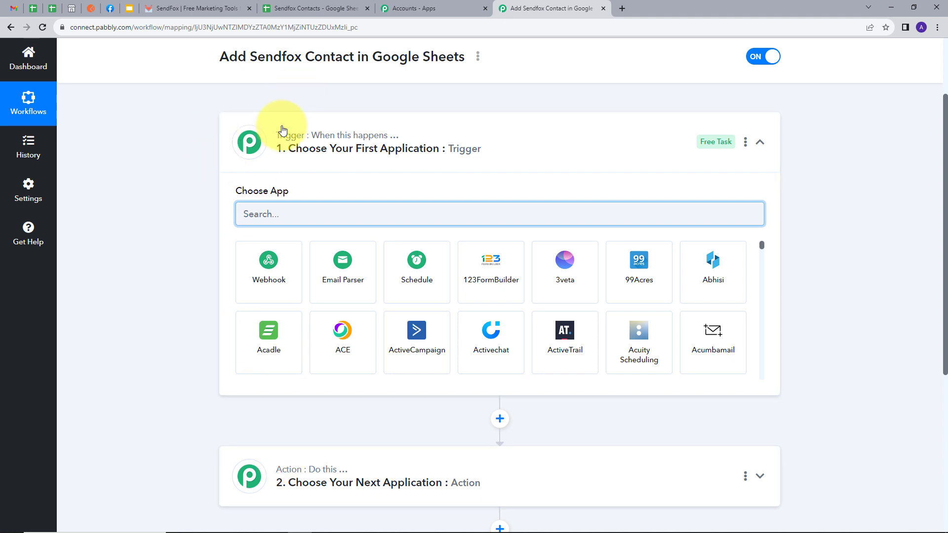
mouse_move(275, 485)
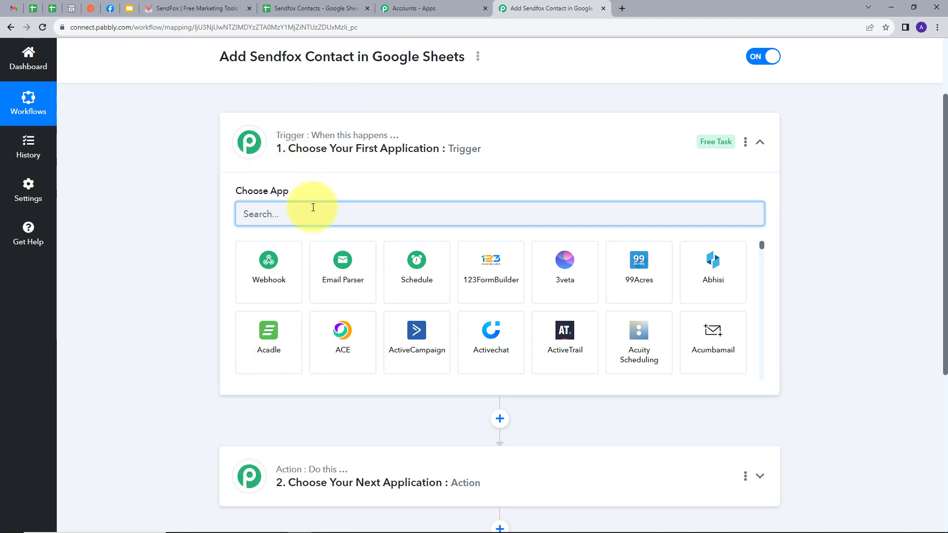
type("send")
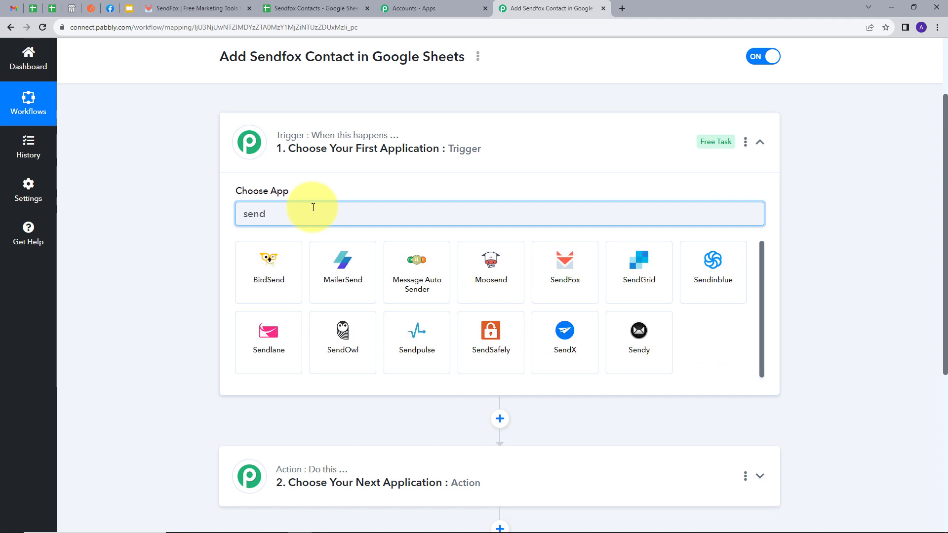
left_click(582, 271)
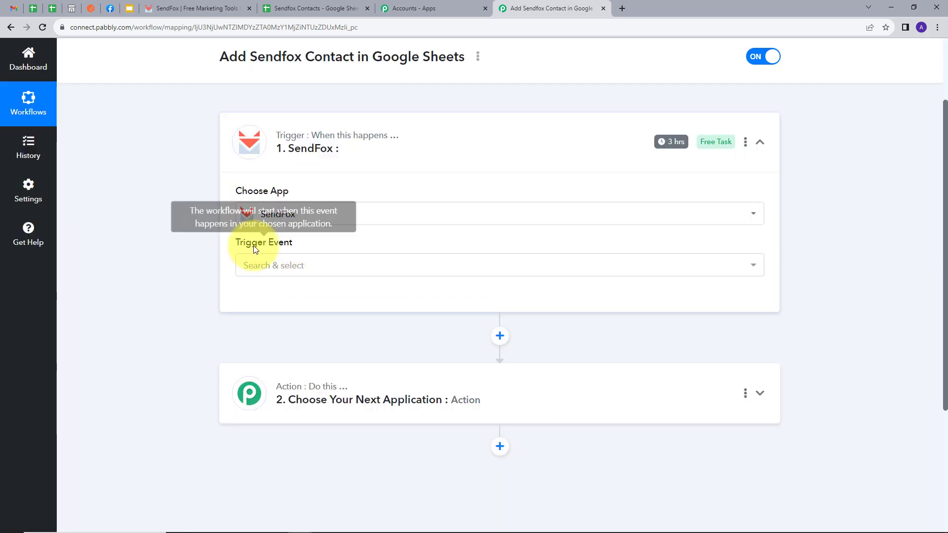
left_click(440, 268)
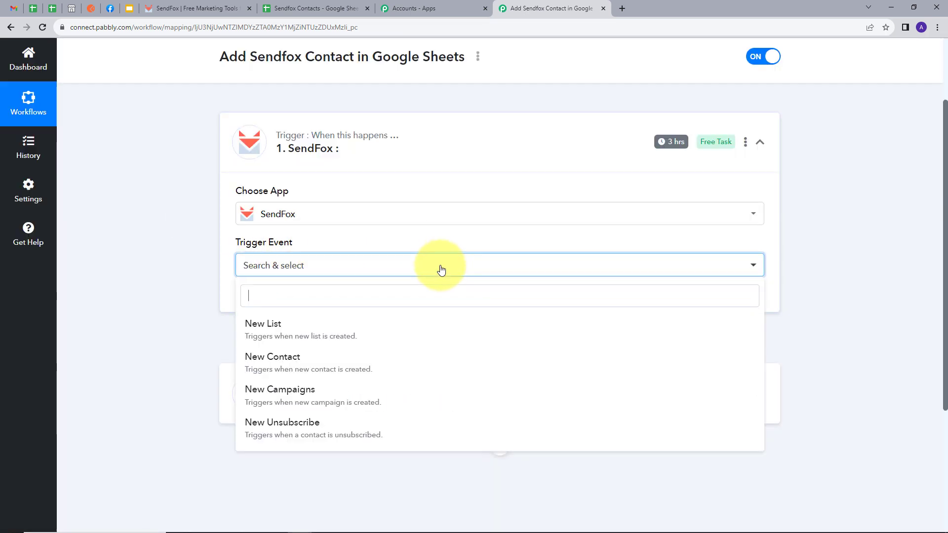
left_click(257, 362)
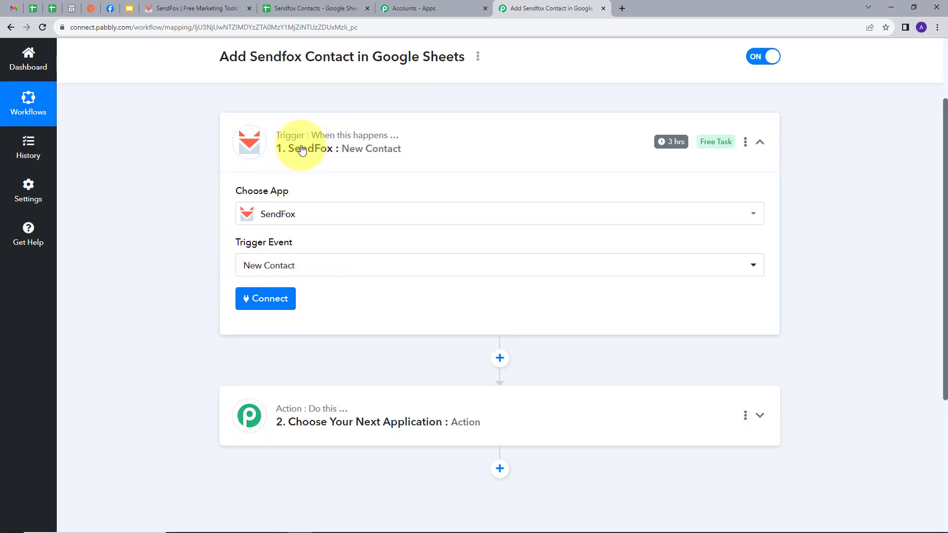
Step: Begin adding a new SendFox connection for the trigger, and open the API settings in SendFox
left_click(264, 301)
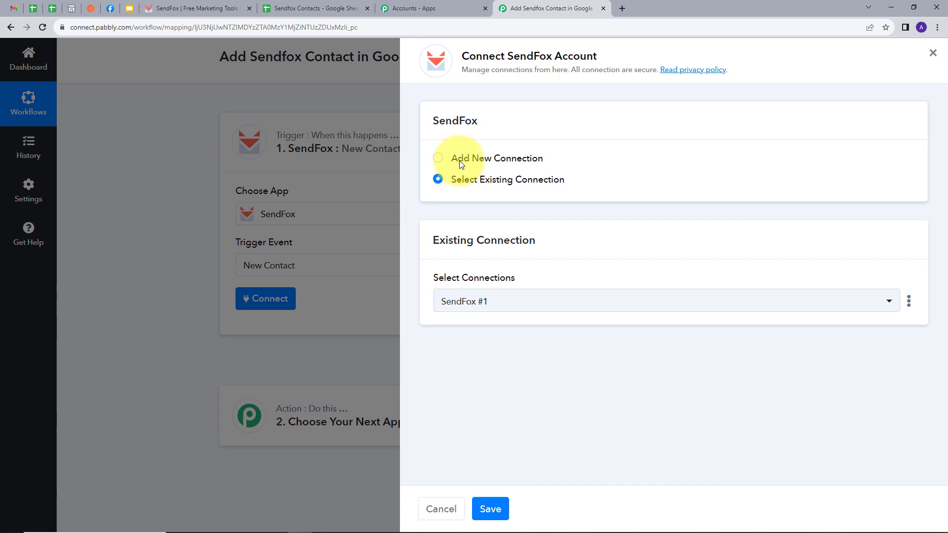
left_click(461, 164)
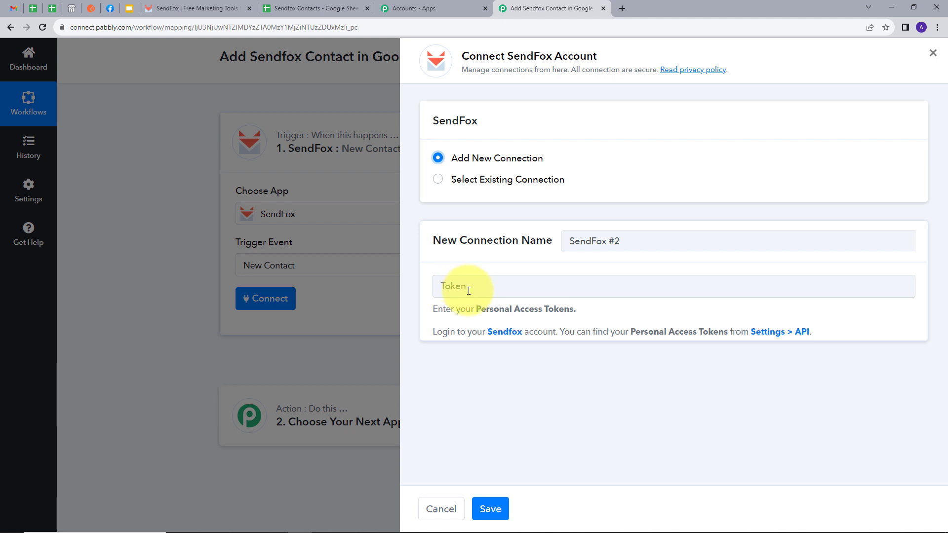
left_click(190, 8)
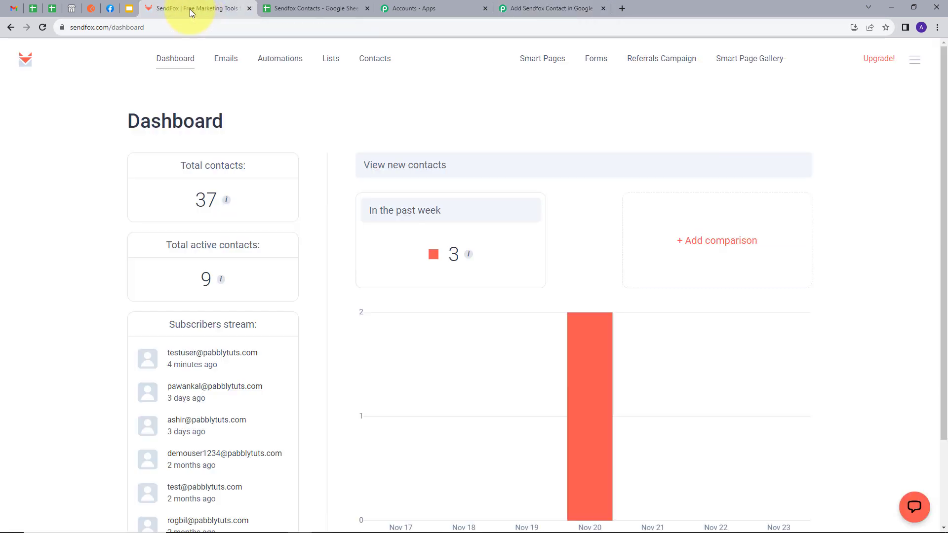
left_click(914, 59)
left_click(851, 137)
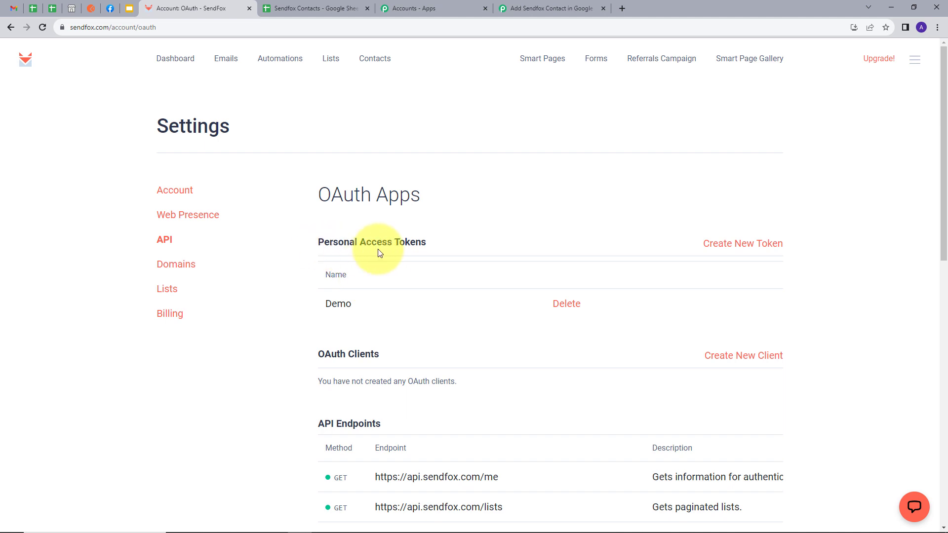
Step: Create a SendFox personal access token named Test and copy the generated token
left_click(724, 251)
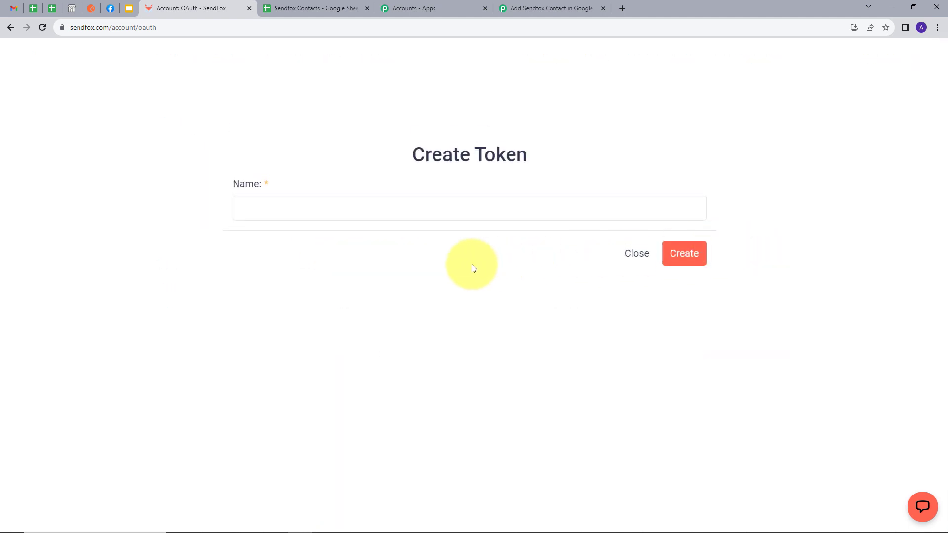
left_click(283, 208)
type("T")
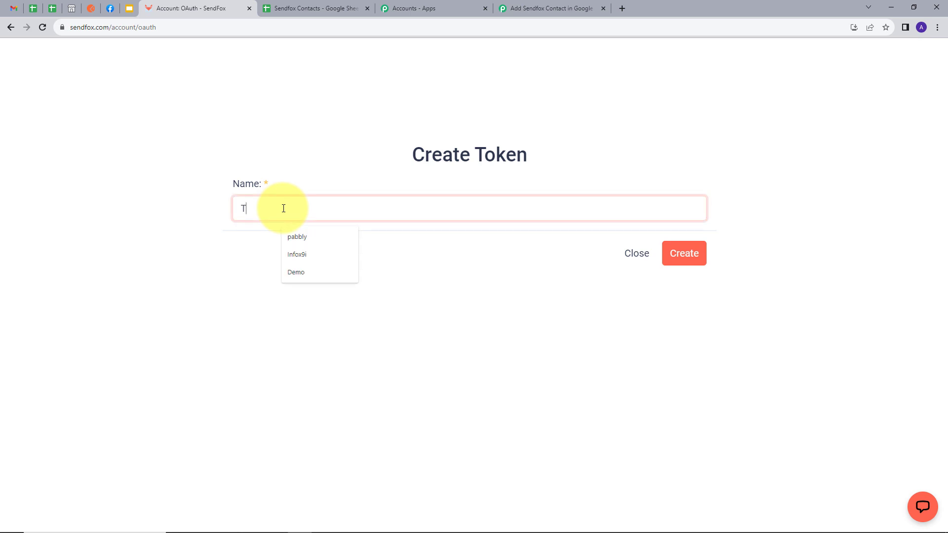
type("est")
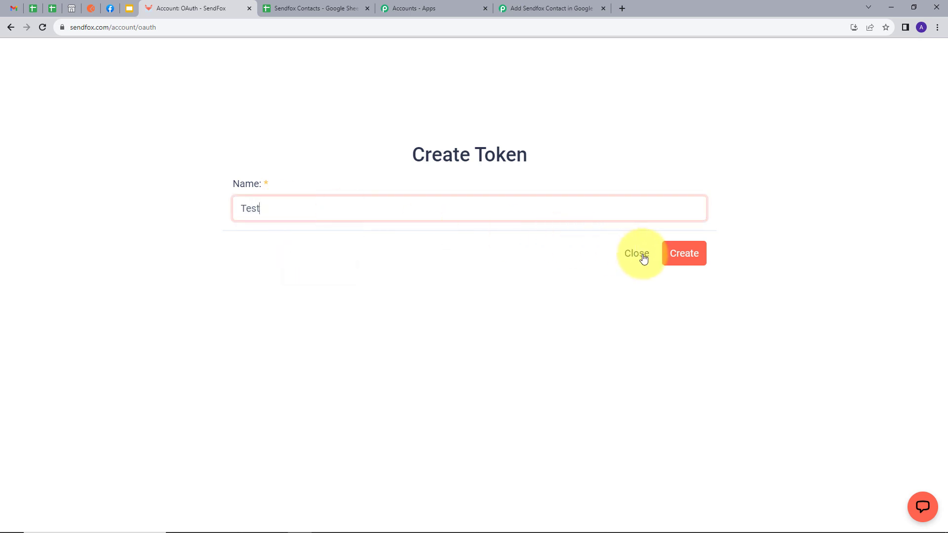
left_click(689, 253)
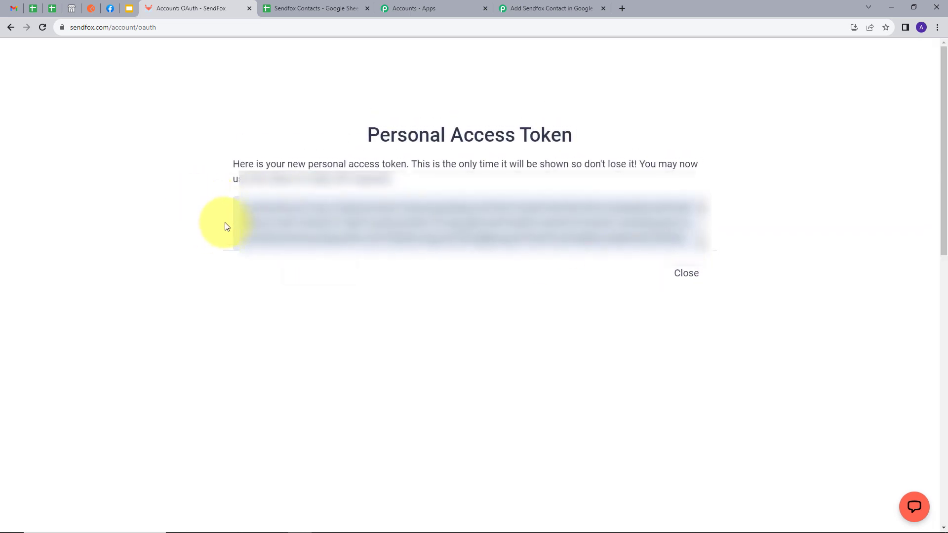
left_click_drag(238, 209, 648, 303)
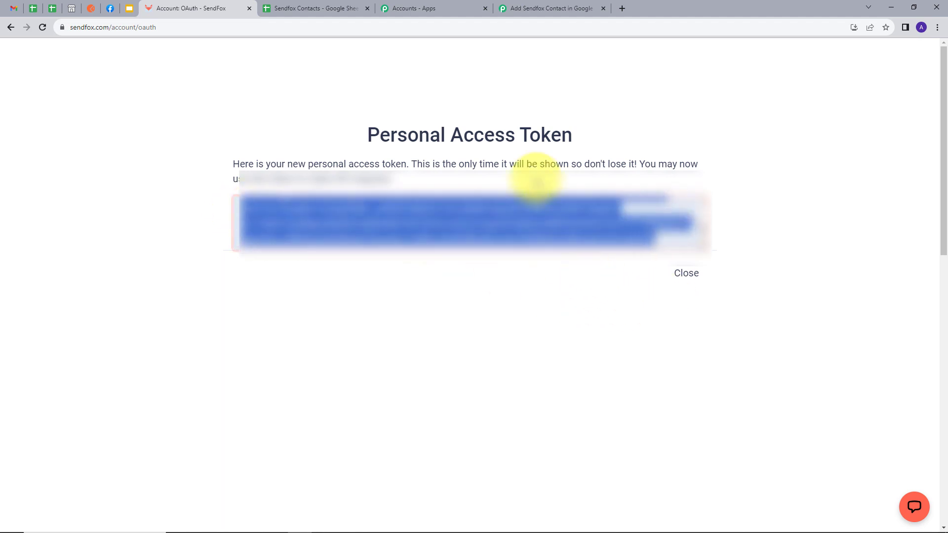
Step: Switch back to Pabbly Connect, paste the personal access token into the new SendFox connection and save it
left_click(532, 9)
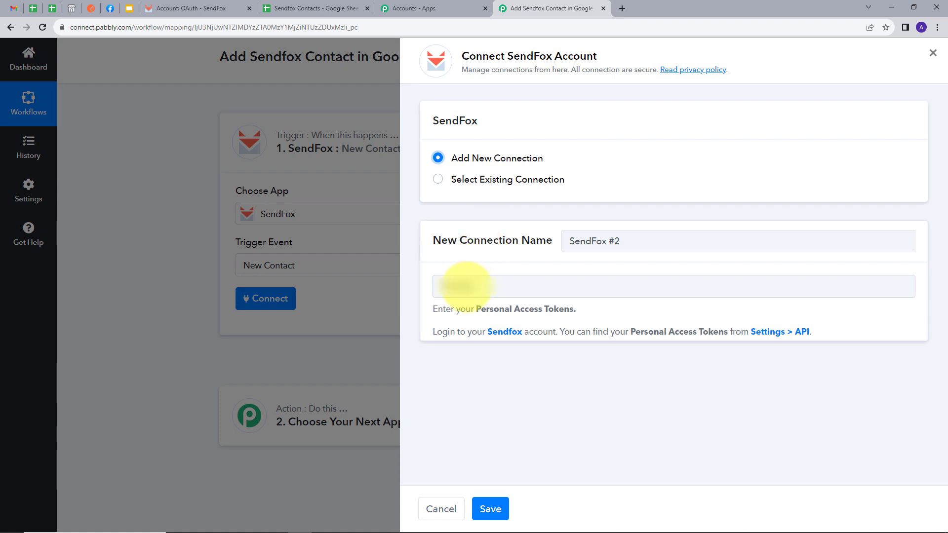
left_click(469, 285)
key("ctrl+v")
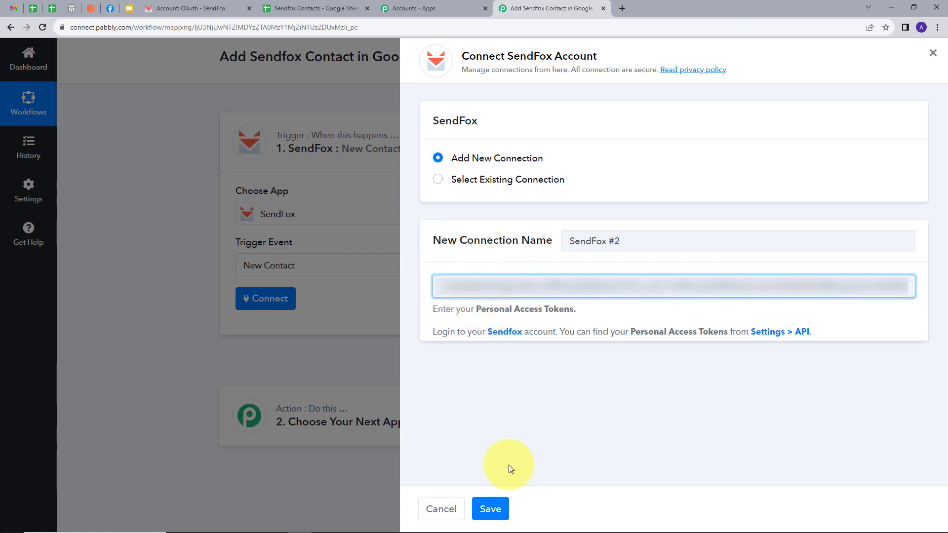
left_click(491, 510)
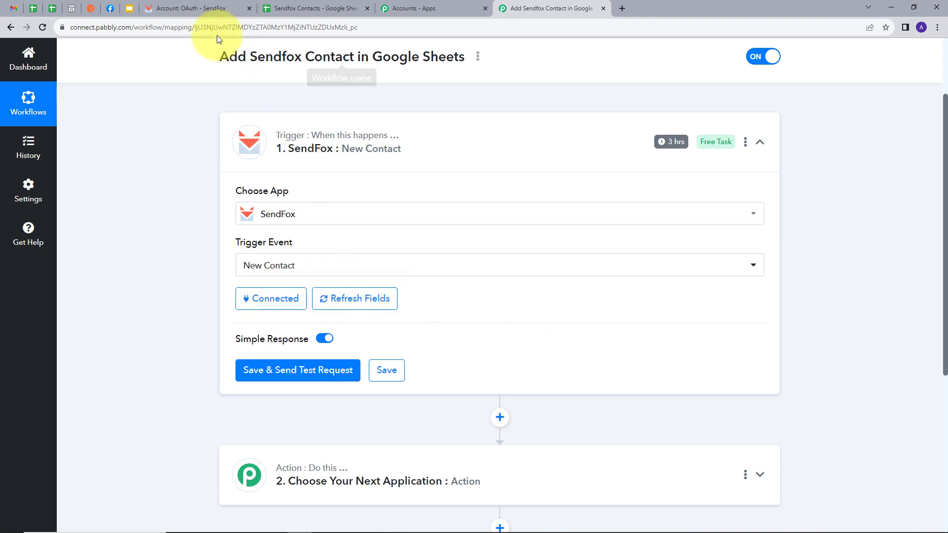
Step: Switch to SendFox, leave the access token page, and open a new contact form from the contacts list
left_click(202, 9)
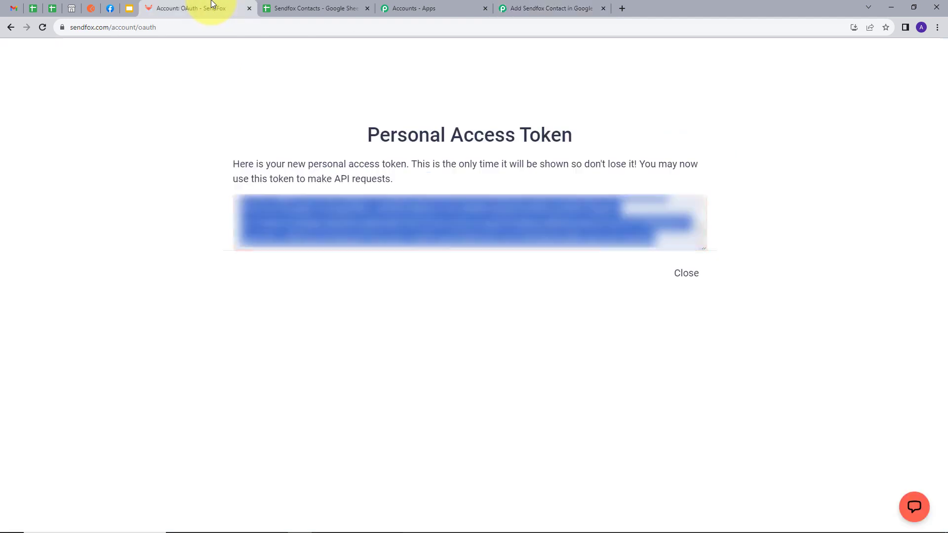
left_click(9, 28)
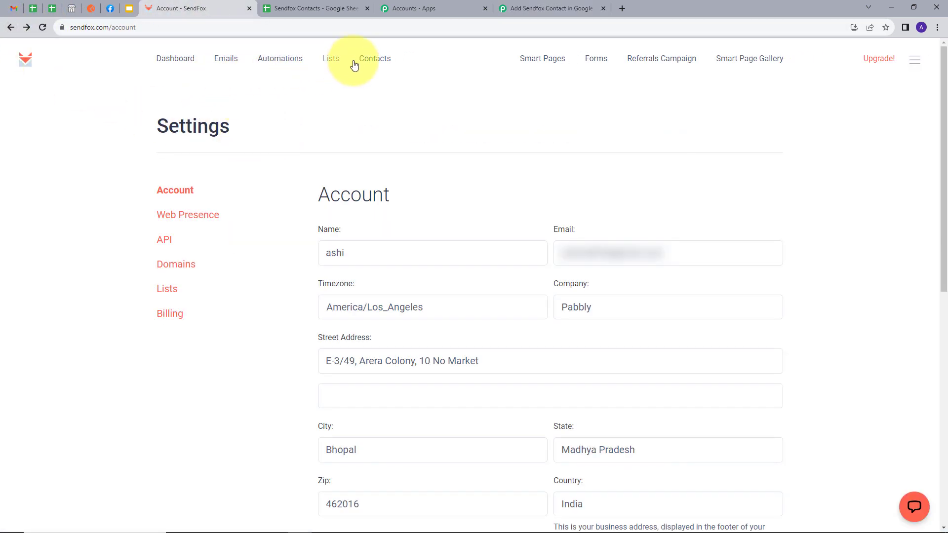
left_click(369, 63)
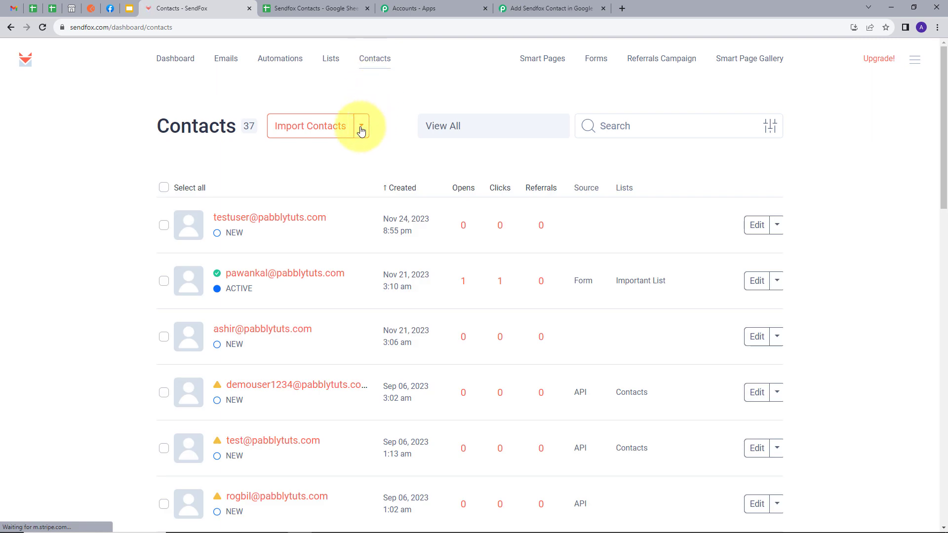
left_click(360, 129)
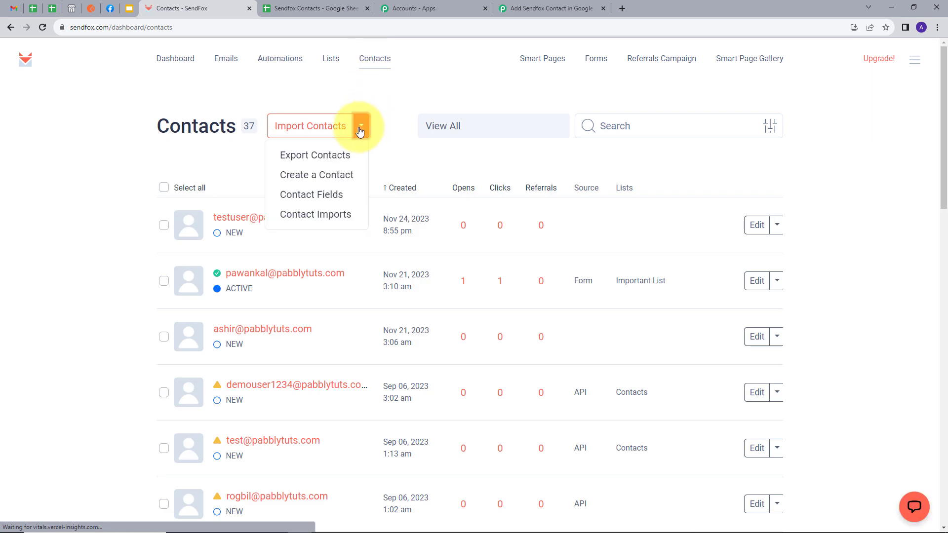
left_click(296, 178)
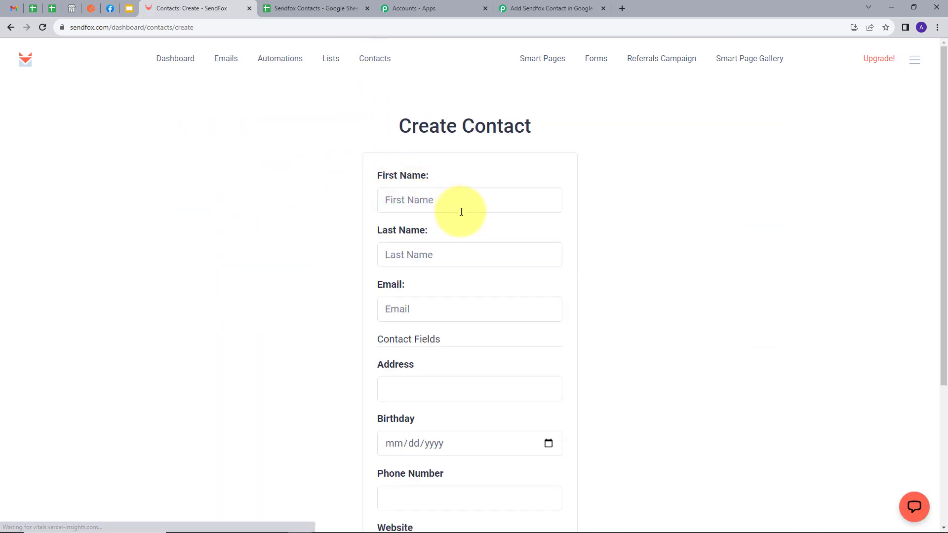
Step: Fill in the new contact's first name, last name and e-mail address
scroll(461, 212, "down", 1)
left_click(431, 156)
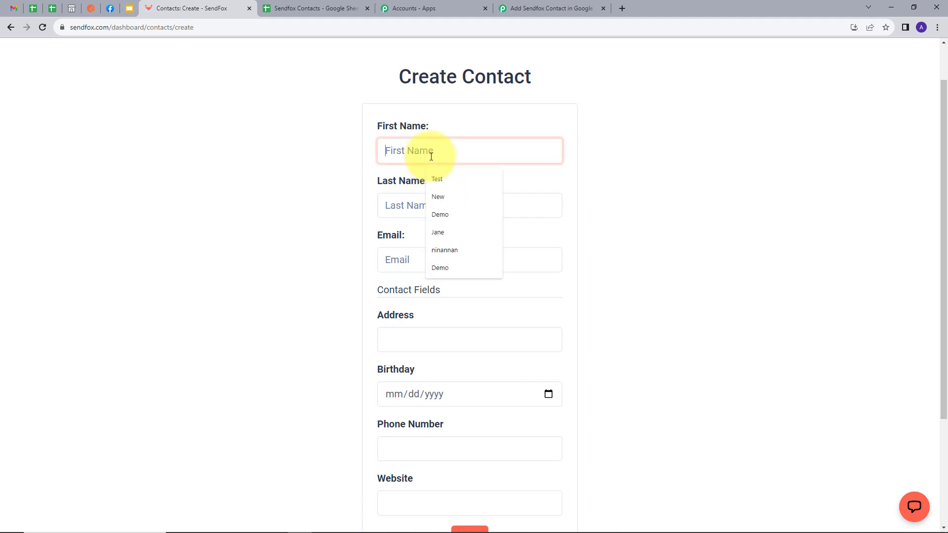
type("Demo")
key("Tab")
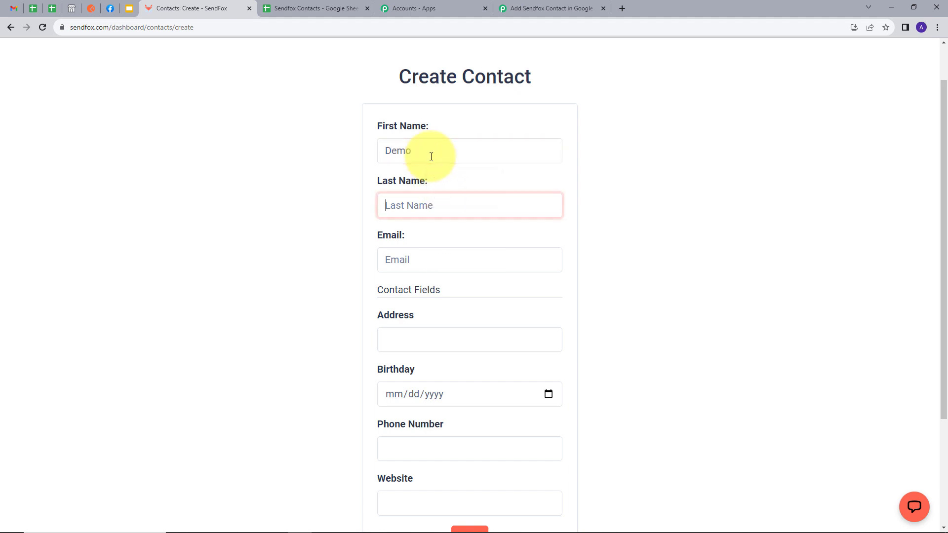
type("User")
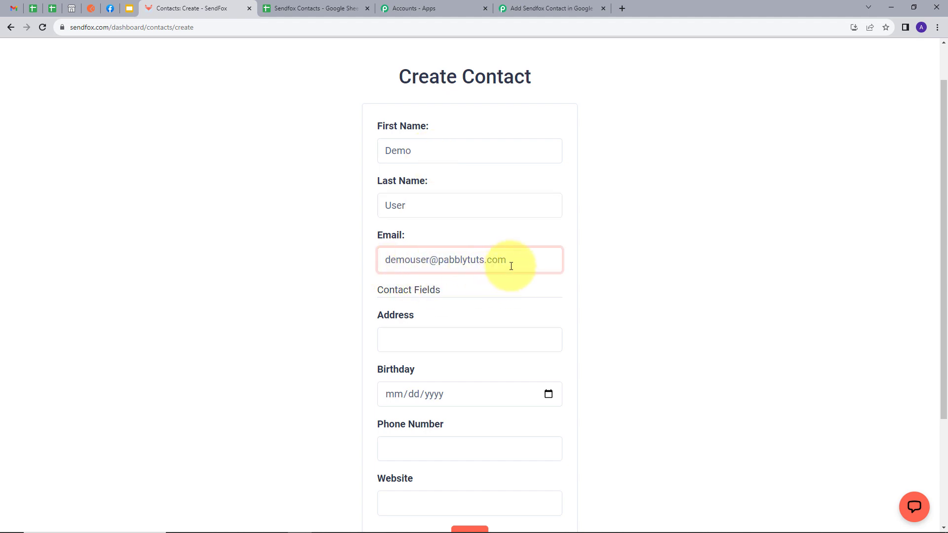
Step: Fill in the contact's address, birthday and phone number, set the website to Pabbly.com, and save the contact
left_click(439, 342)
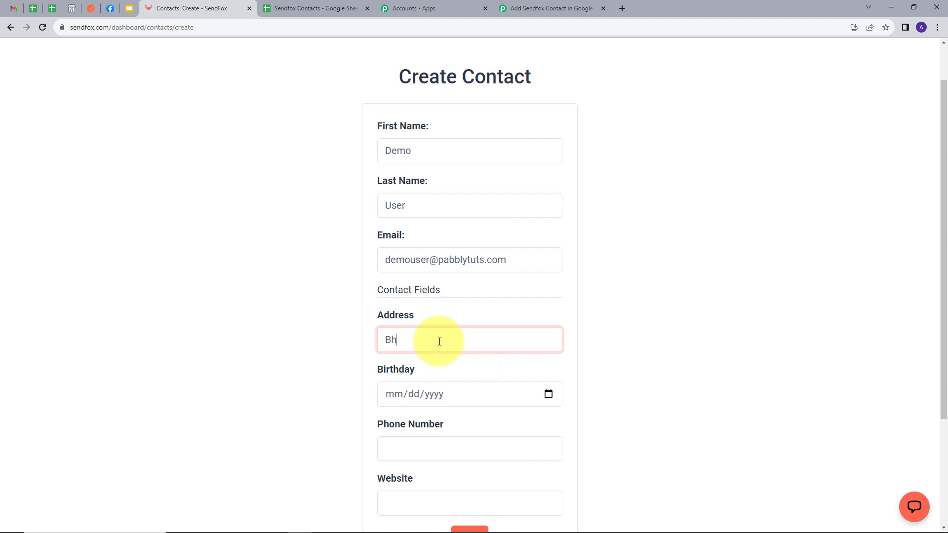
key("Tab")
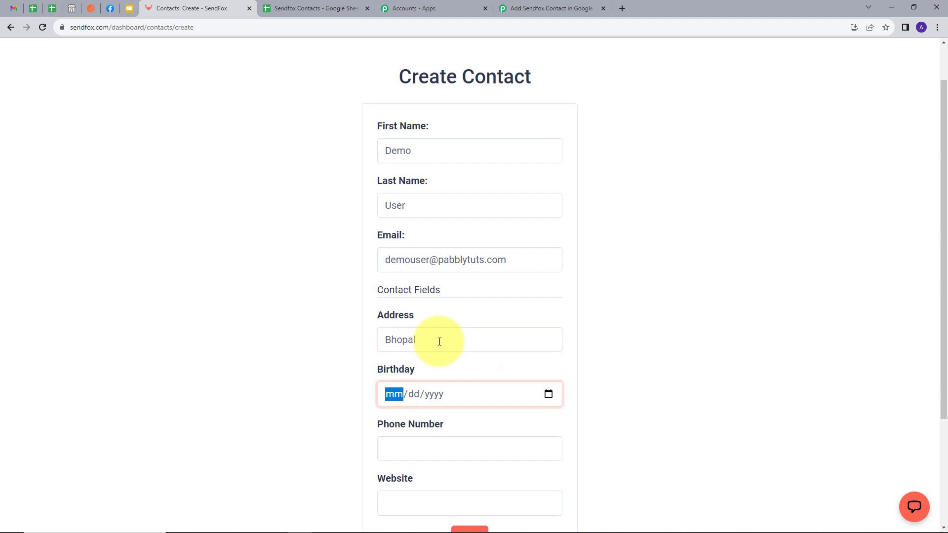
type("12091999")
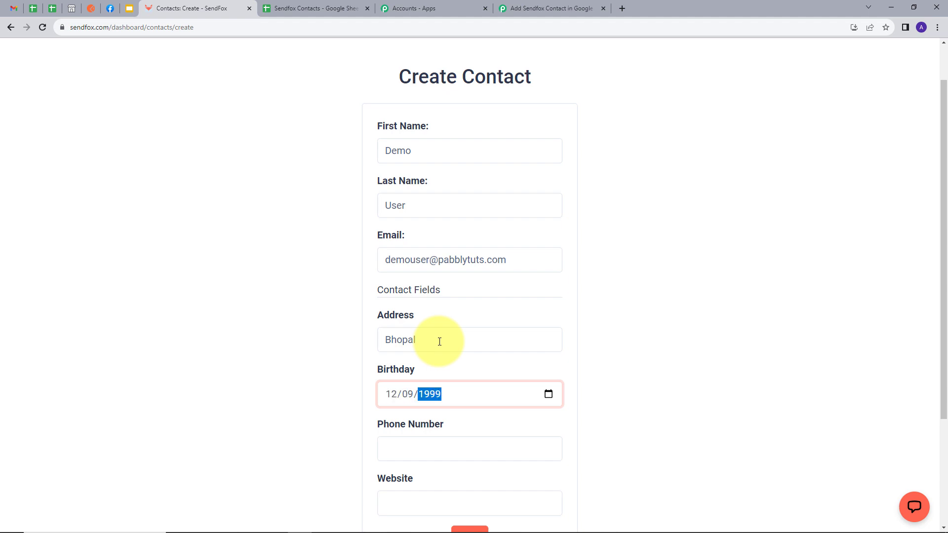
scroll(439, 341, "down", 1)
left_click(441, 403)
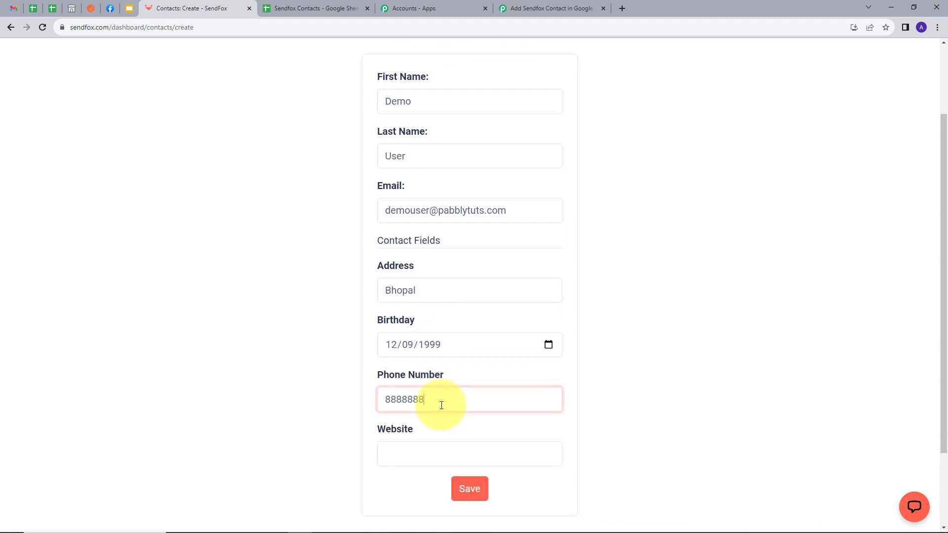
key("Tab")
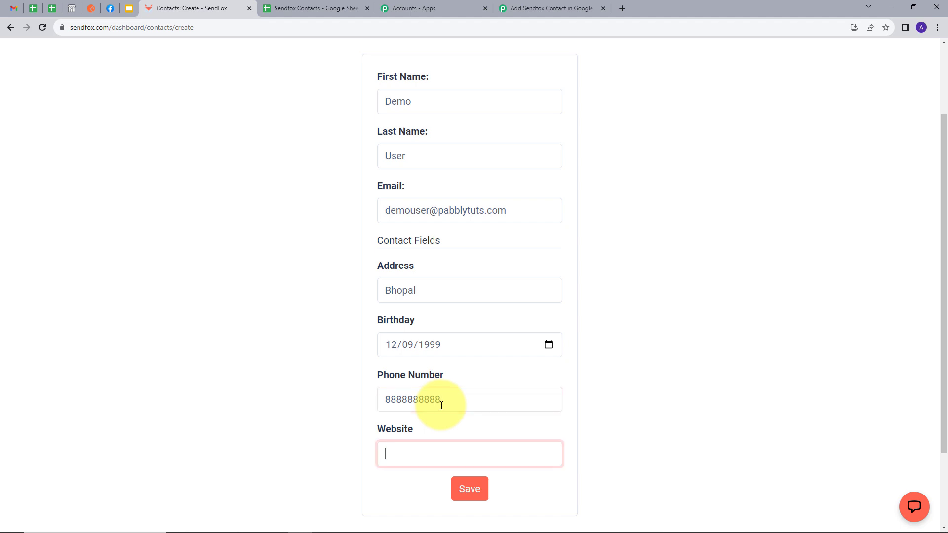
type("Pabbly.com")
scroll(470, 453, "down", 1)
left_click(469, 450)
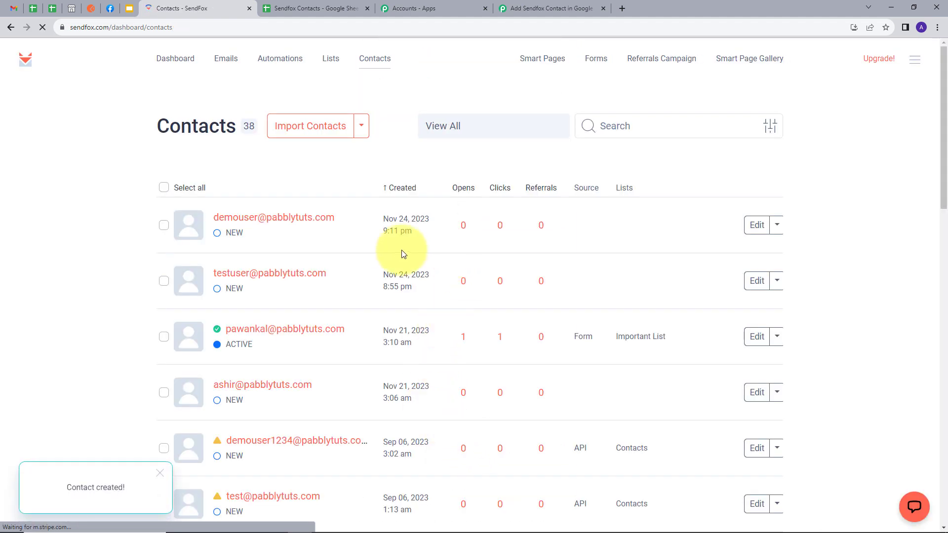
Step: Open the newly created contact and review its profile details, including the e-mail address
left_click(253, 223)
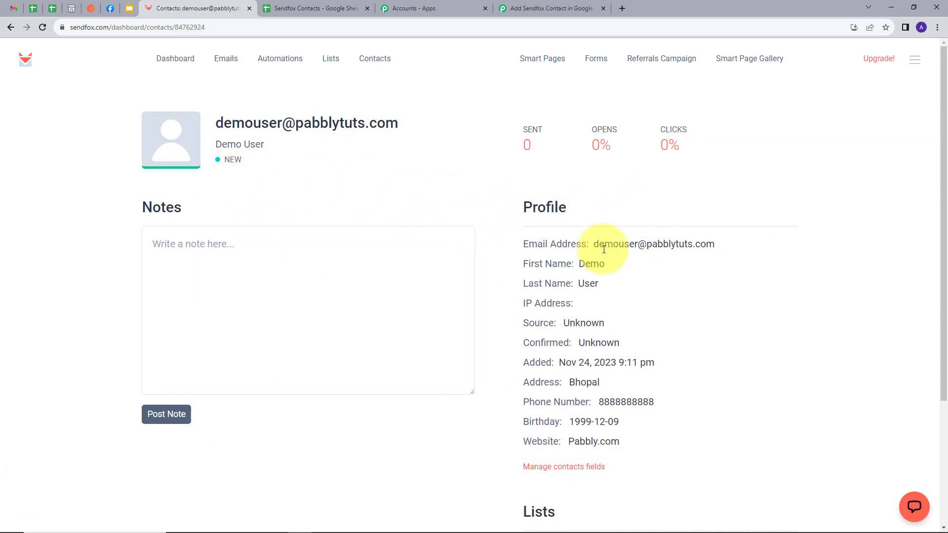
left_click_drag(594, 246, 716, 245)
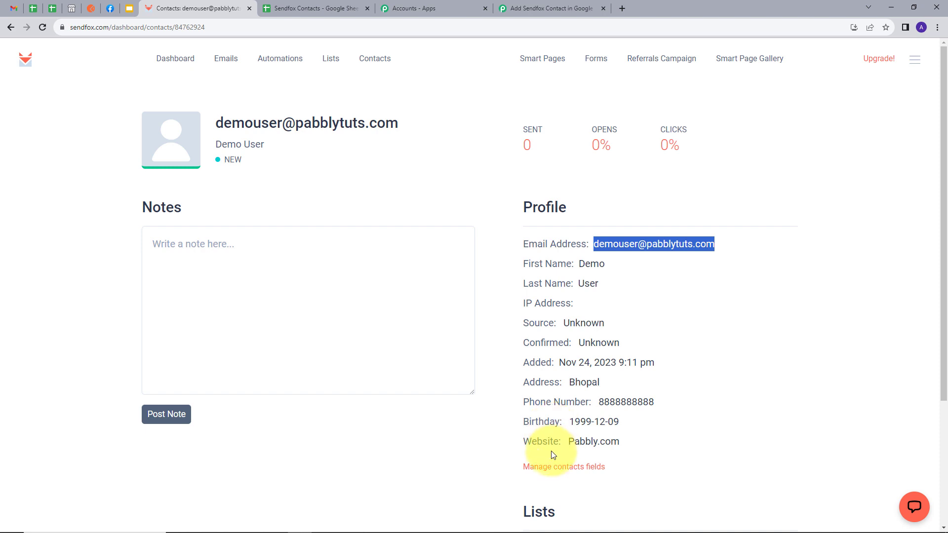
Step: Switch back to Pabbly Connect, save the SendFox trigger and send a test request to fetch the new contact
left_click(538, 8)
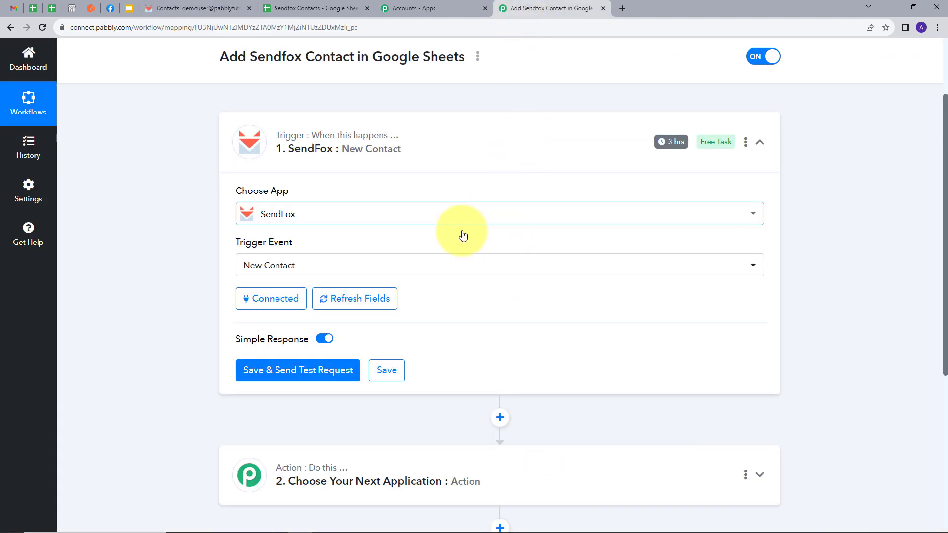
left_click(280, 377)
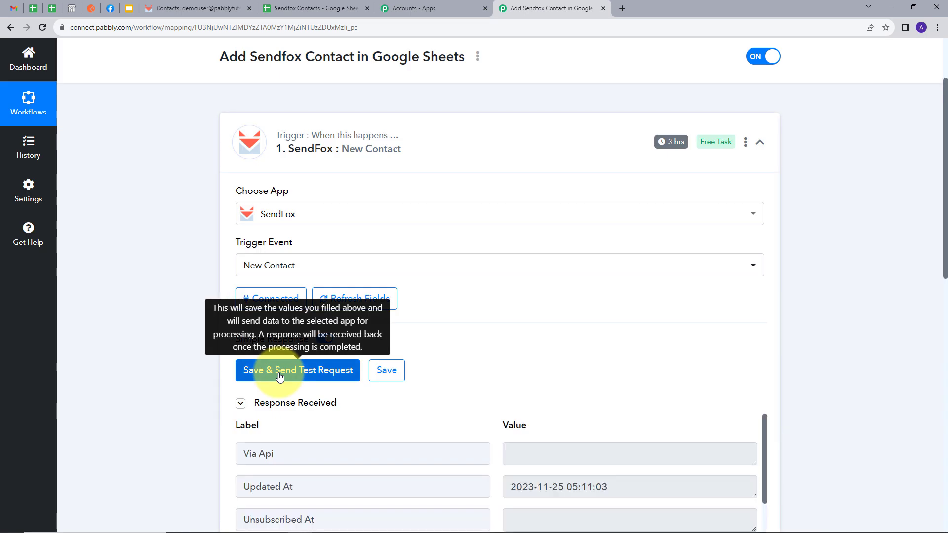
scroll(866, 292, "down", 2)
scroll(830, 285, "down", 2)
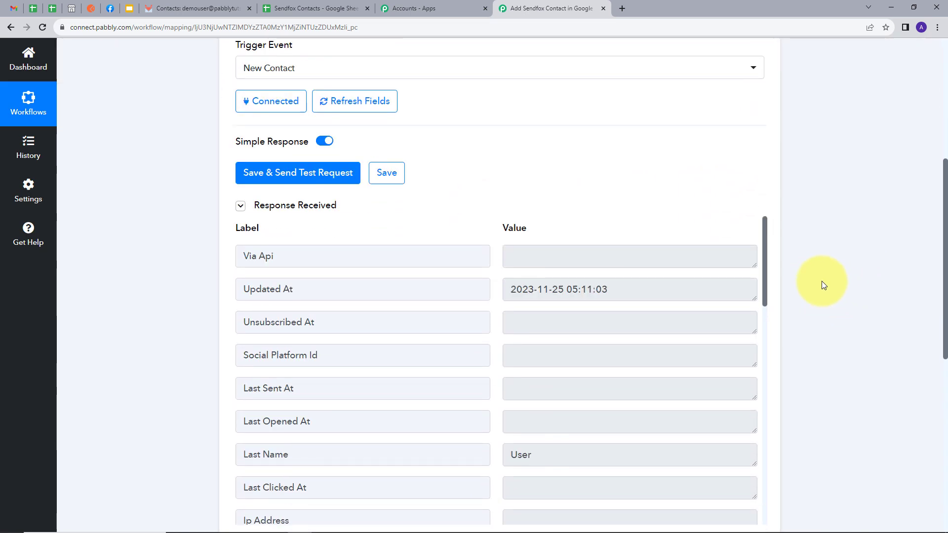
Step: Check the polling interval shown on the SendFox New Contact trigger
scroll(821, 282, "up", 3)
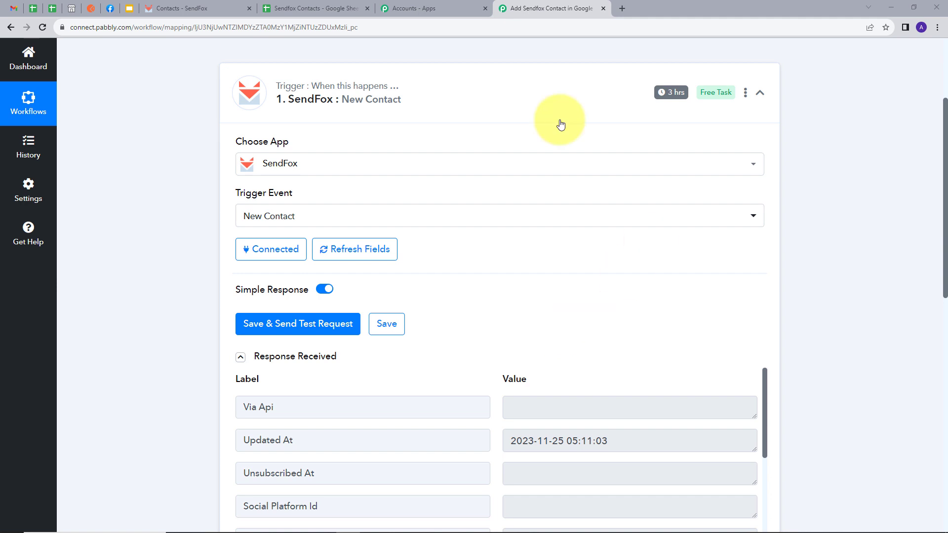
scroll(606, 163, "up", 1)
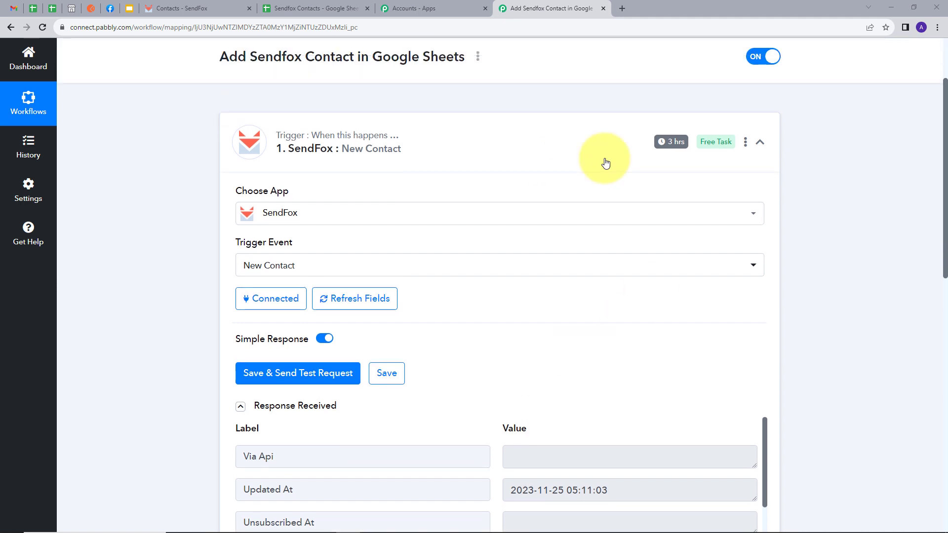
mouse_move(670, 147)
Step: Examine the last name, first name and e-mail values in the trigger's received response
scroll(670, 147, "down", 5)
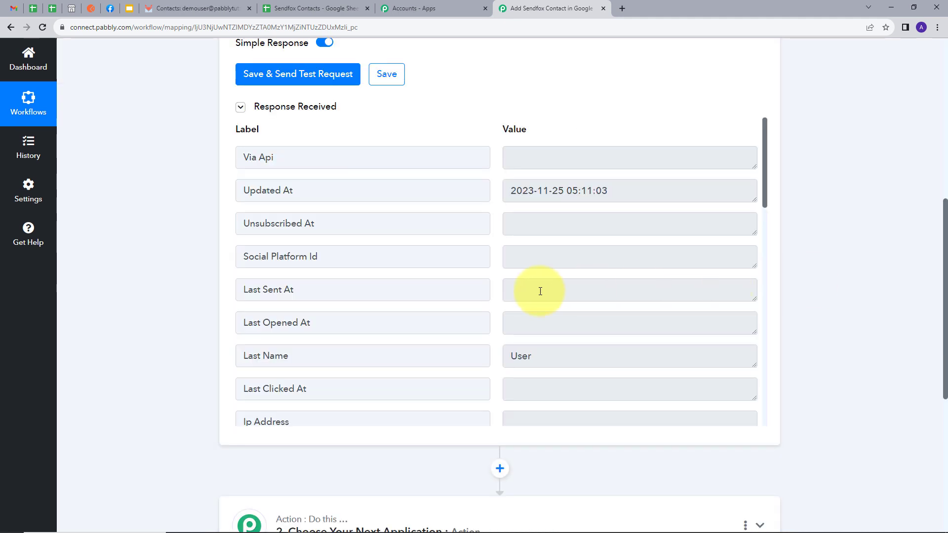
left_click_drag(527, 356, 474, 356)
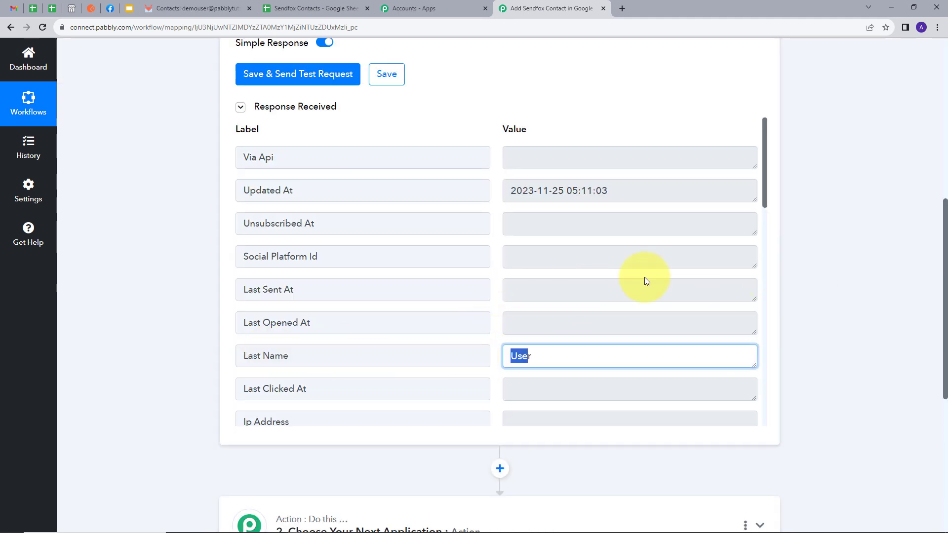
scroll(646, 275, "down", 7)
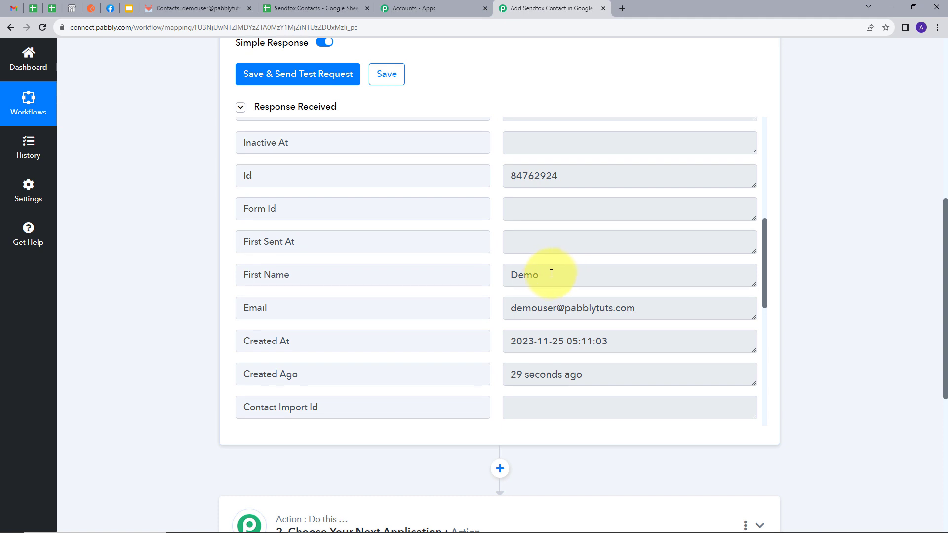
left_click_drag(550, 271, 493, 276)
scroll(555, 262, "down", 2)
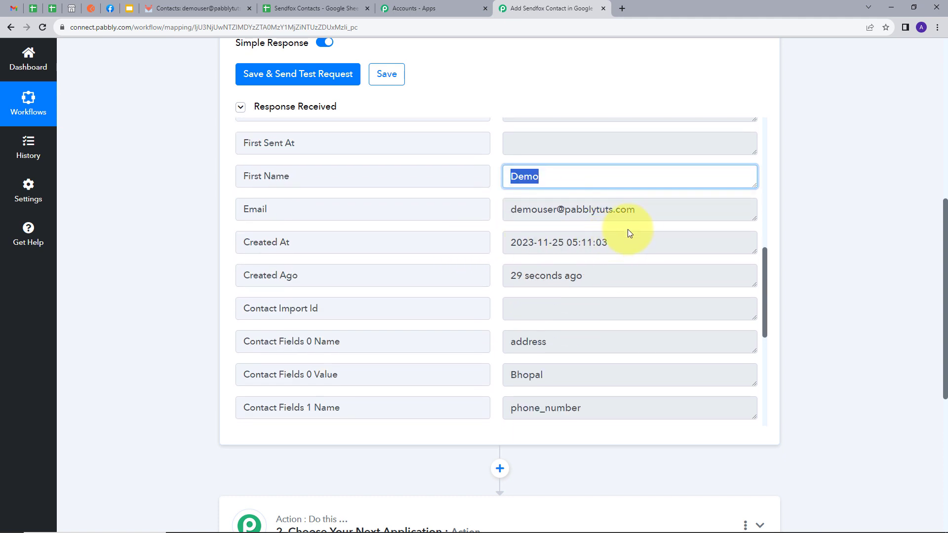
left_click_drag(641, 210, 475, 225)
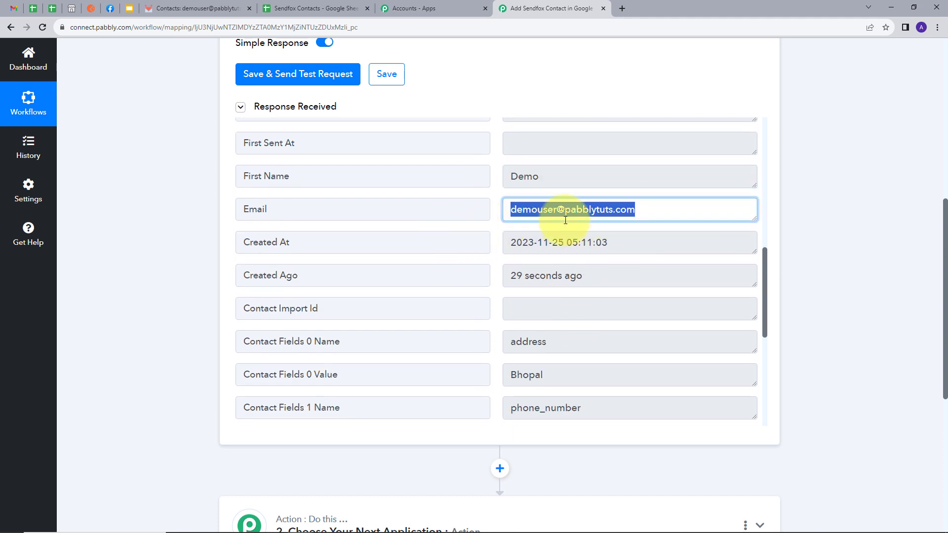
Step: Examine the address, phone number, birthday and website contact fields in the trigger's received response
scroll(593, 258, "down", 1)
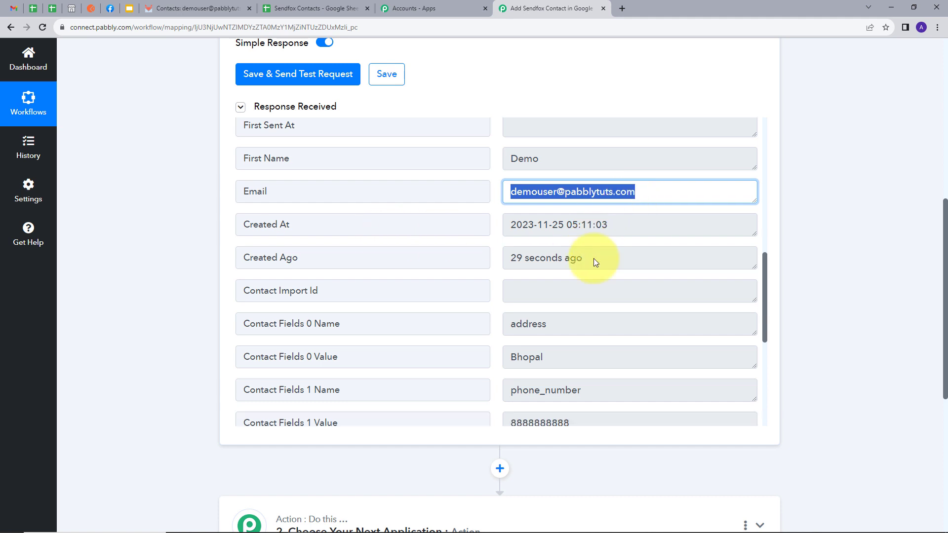
scroll(593, 259, "down", 1)
left_click_drag(568, 318, 474, 325)
scroll(636, 331, "down", 3)
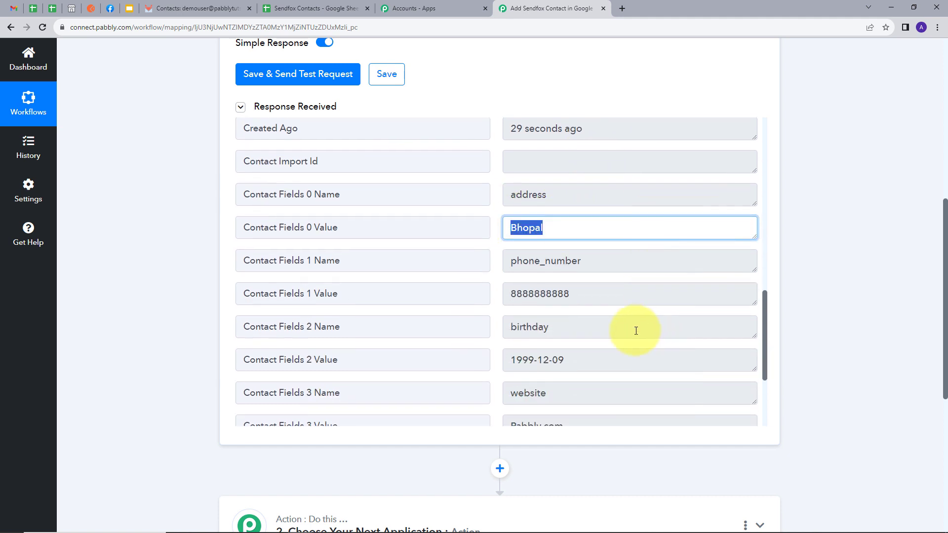
left_click_drag(585, 294, 443, 297)
scroll(626, 339, "down", 3)
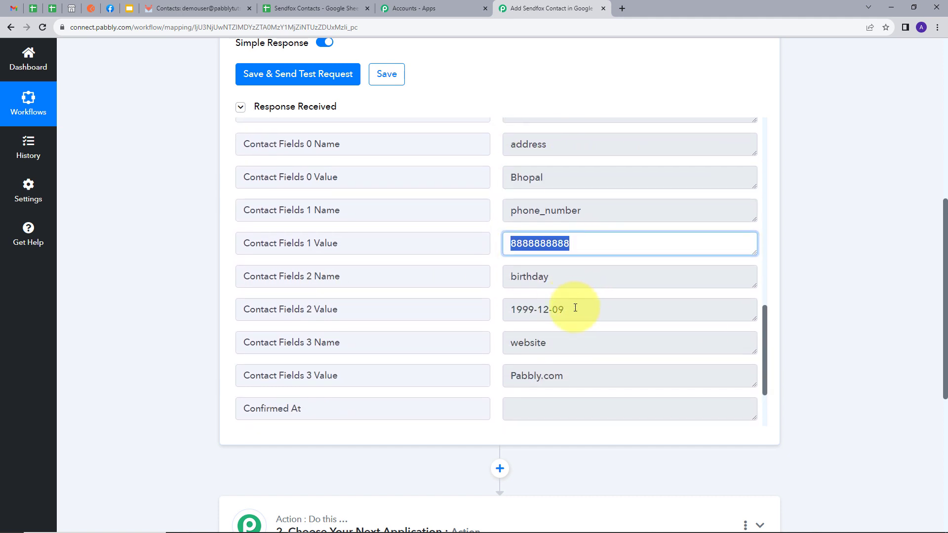
left_click_drag(575, 308, 432, 313)
scroll(608, 316, "down", 2)
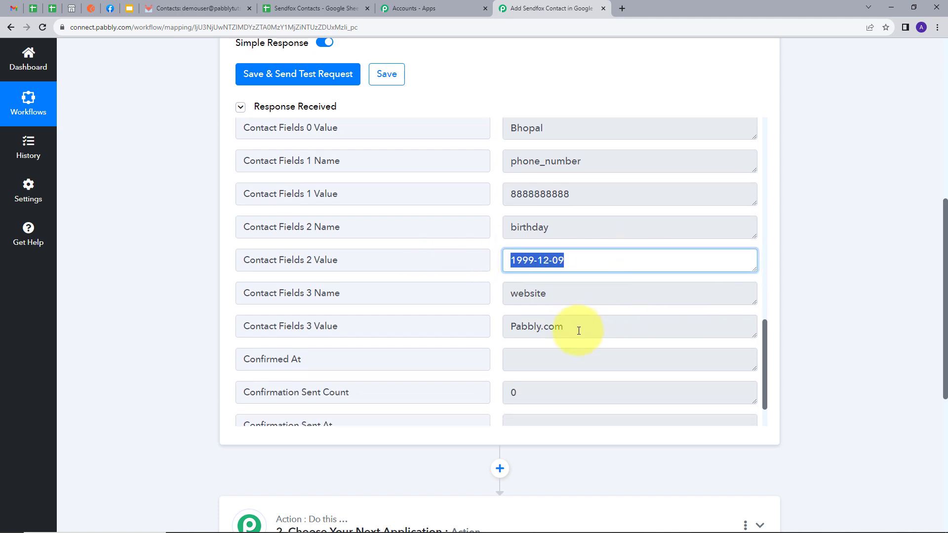
left_click_drag(578, 330, 459, 333)
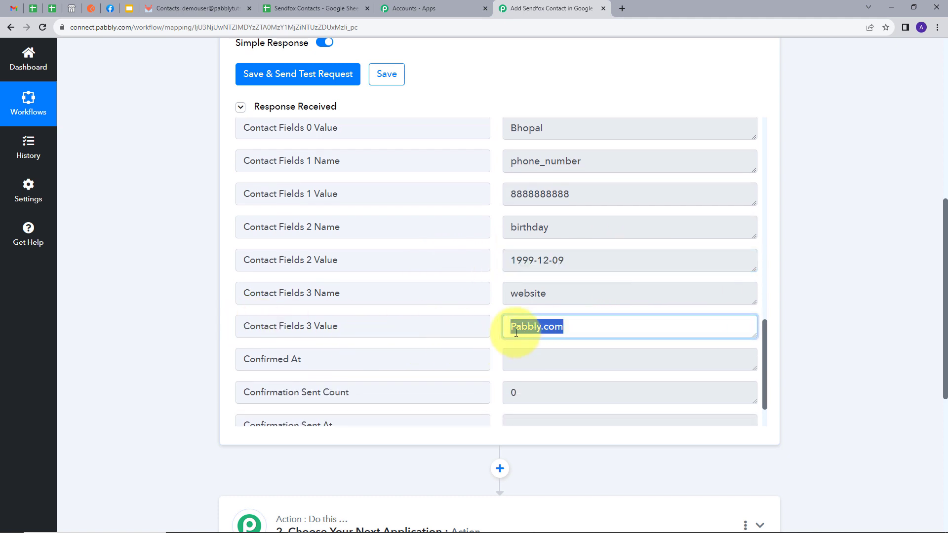
scroll(812, 264, "down", 2)
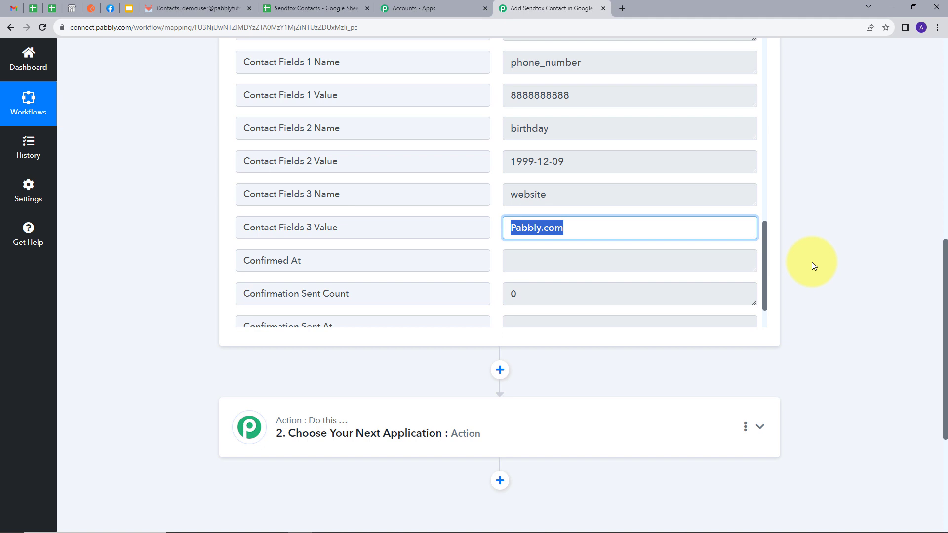
Step: Set the workflow's next action to Google Sheets with the Add New Row event
scroll(814, 265, "down", 1)
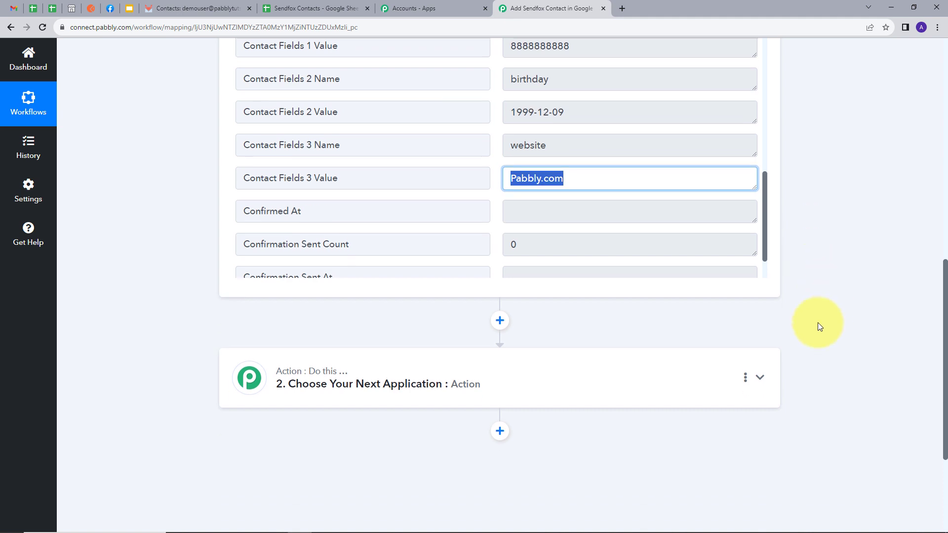
left_click(594, 387)
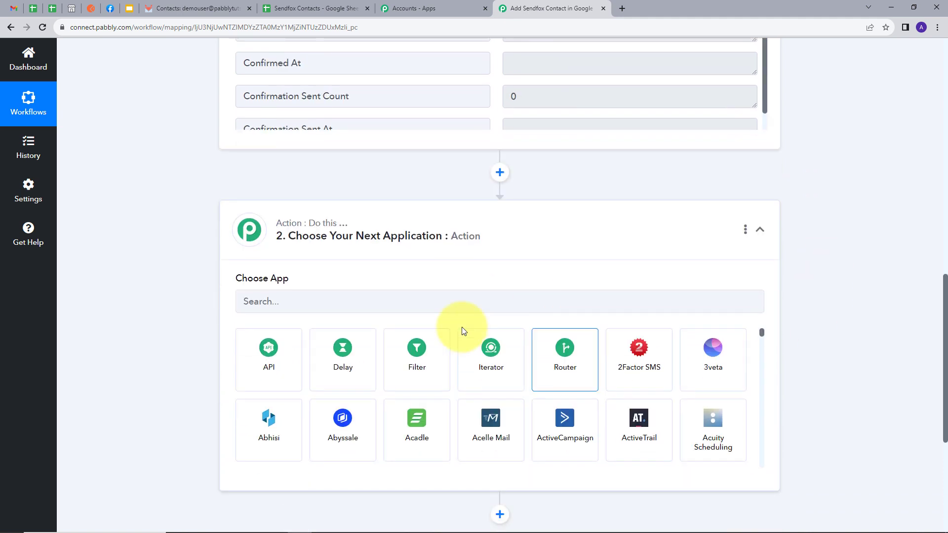
left_click(394, 306)
type("gog")
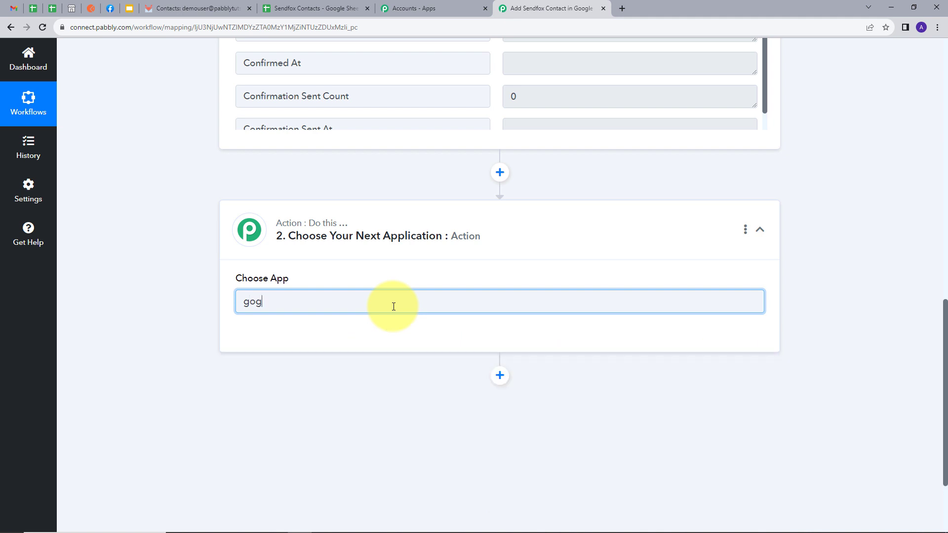
key("BackSpace")
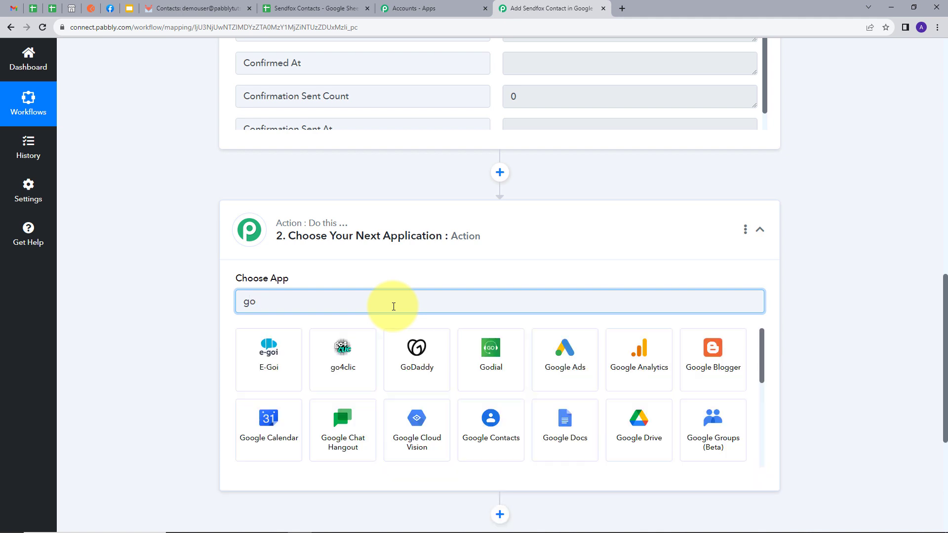
type("og")
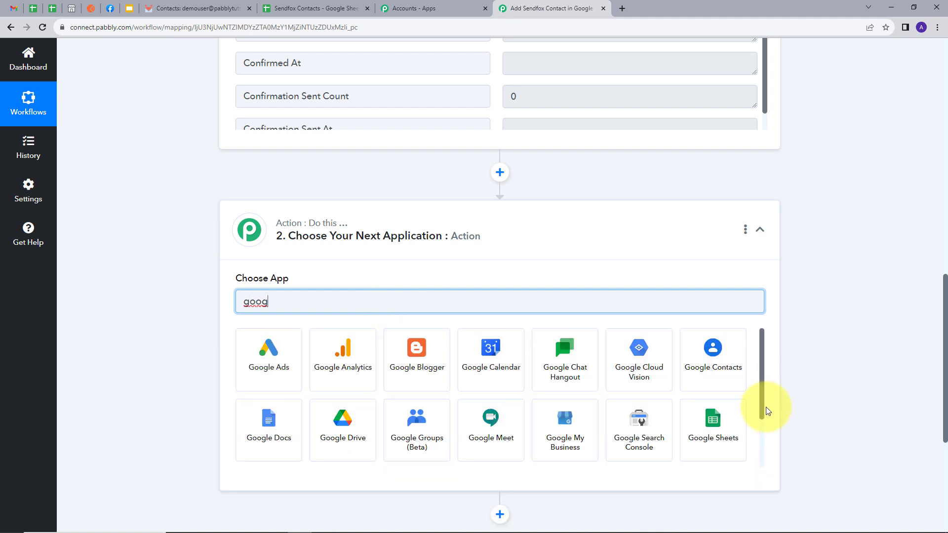
left_click(716, 435)
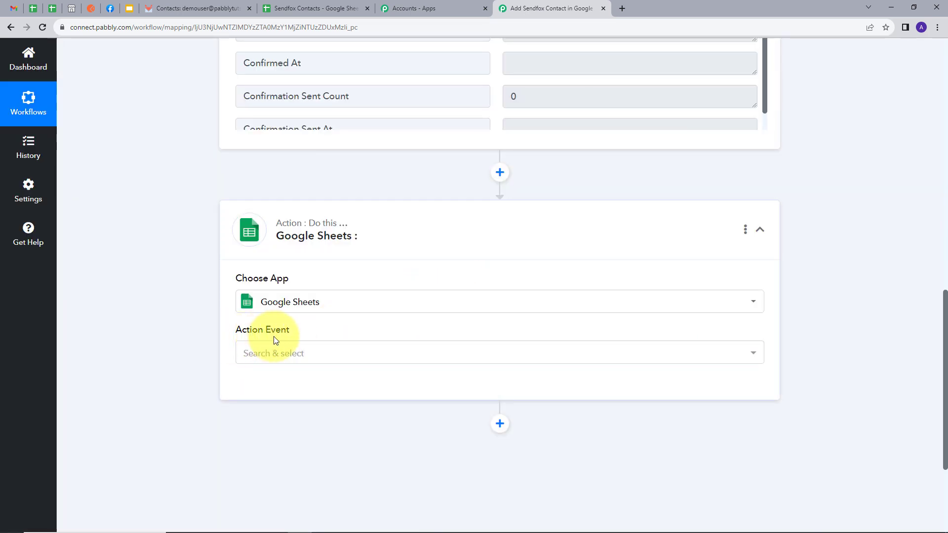
left_click(407, 356)
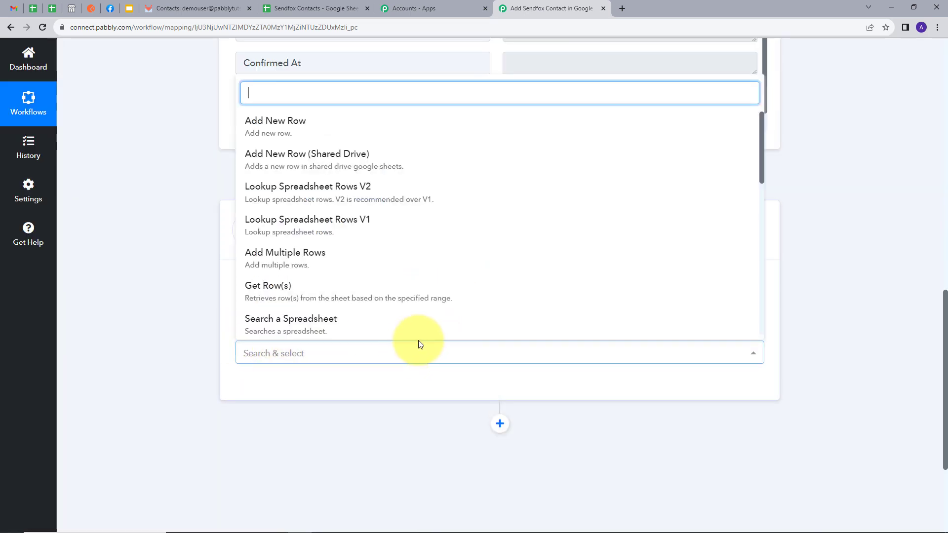
left_click(289, 134)
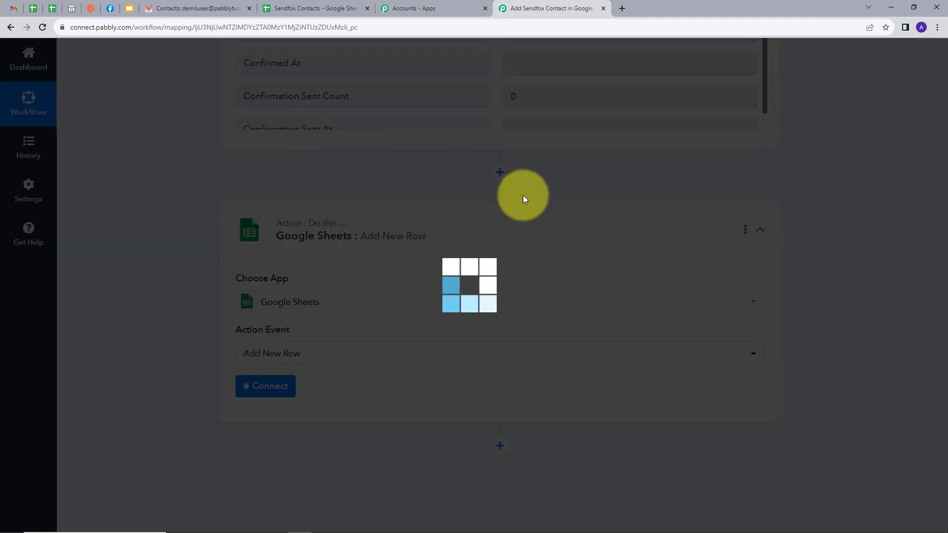
Step: Connect Google Sheets through a new connection, signing in with Google and allowing Pabbly Connect access
left_click(267, 388)
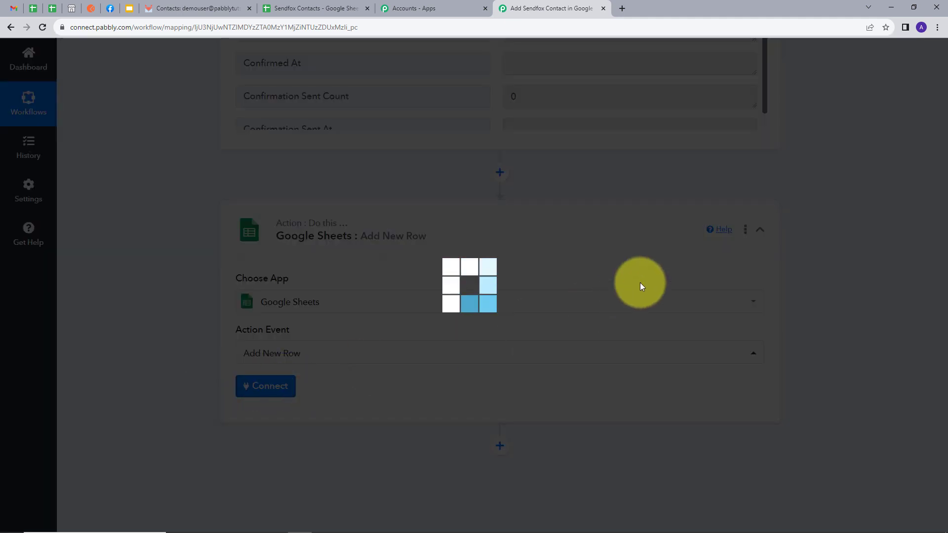
left_click(473, 160)
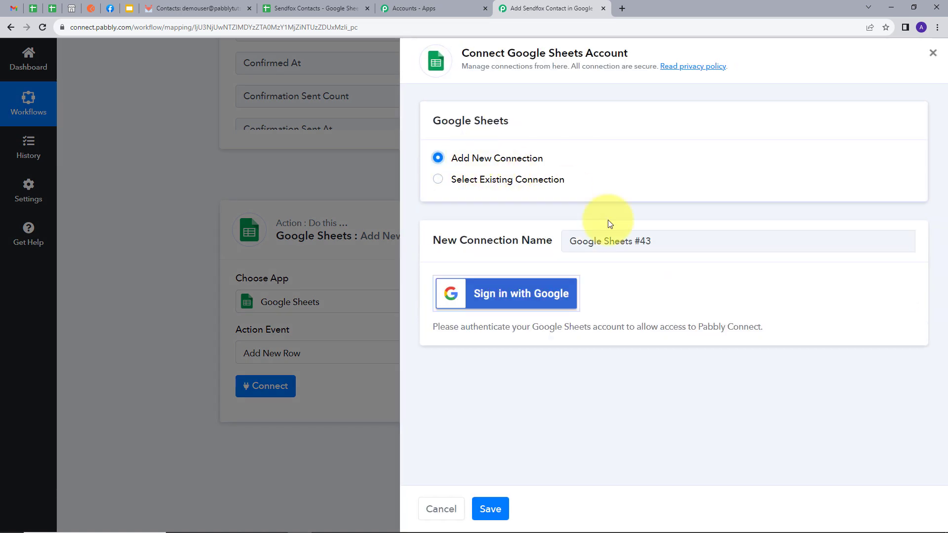
left_click(485, 300)
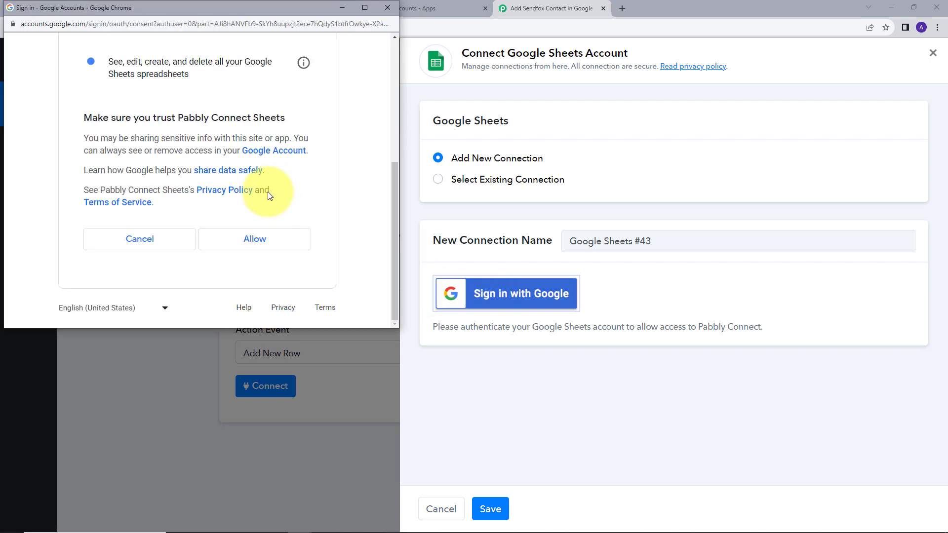
left_click(257, 236)
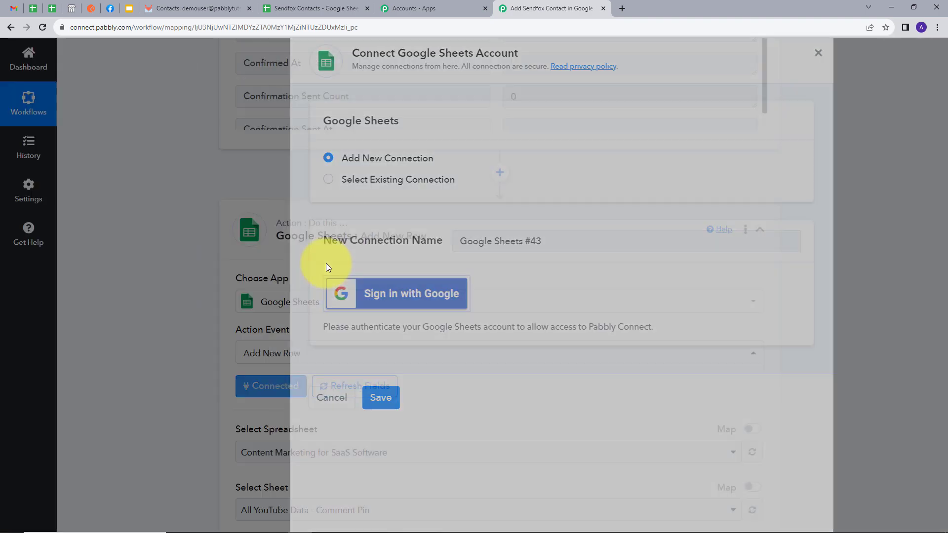
Step: Look at the Sendfox Contacts sheet, return to Pabbly Connect and select Sendfox Contacts as the action's spreadsheet
scroll(563, 234, "down", 2)
scroll(404, 227, "down", 2)
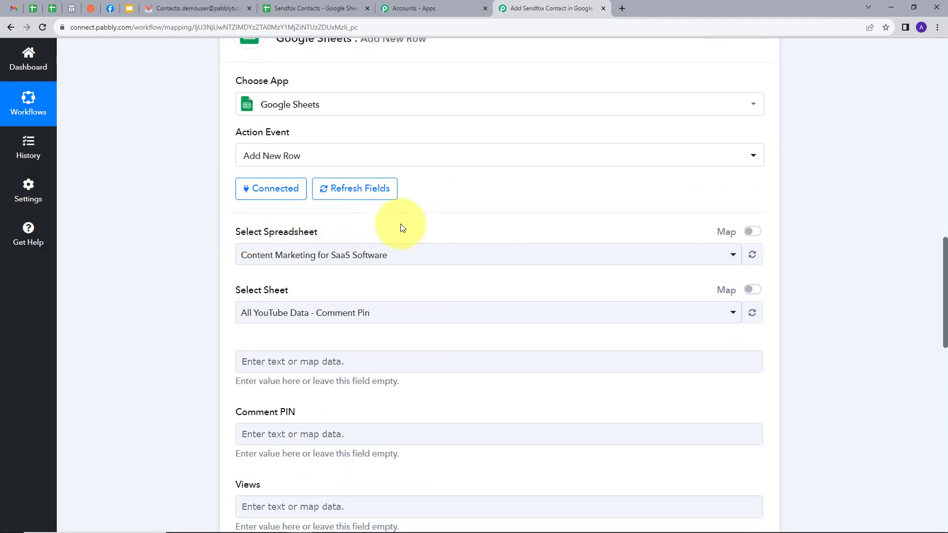
scroll(370, 213, "down", 3)
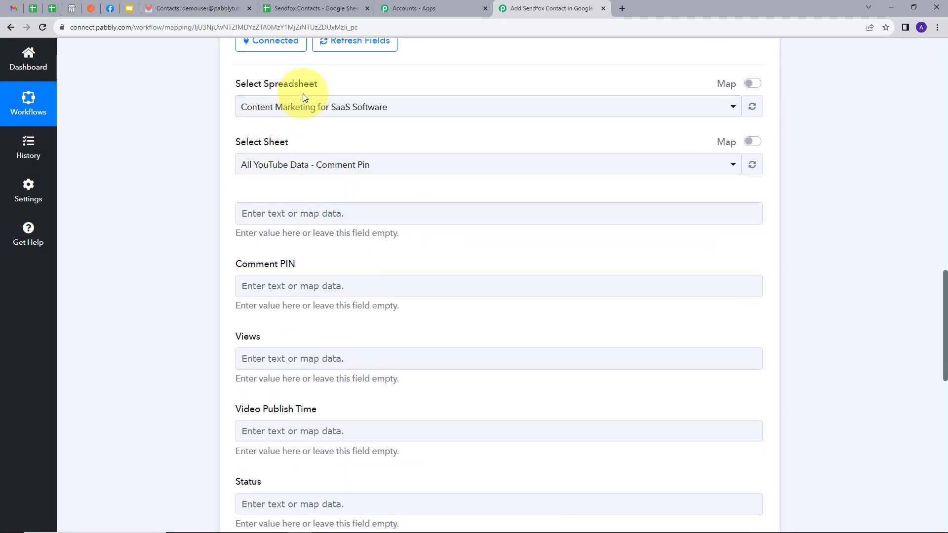
left_click(306, 7)
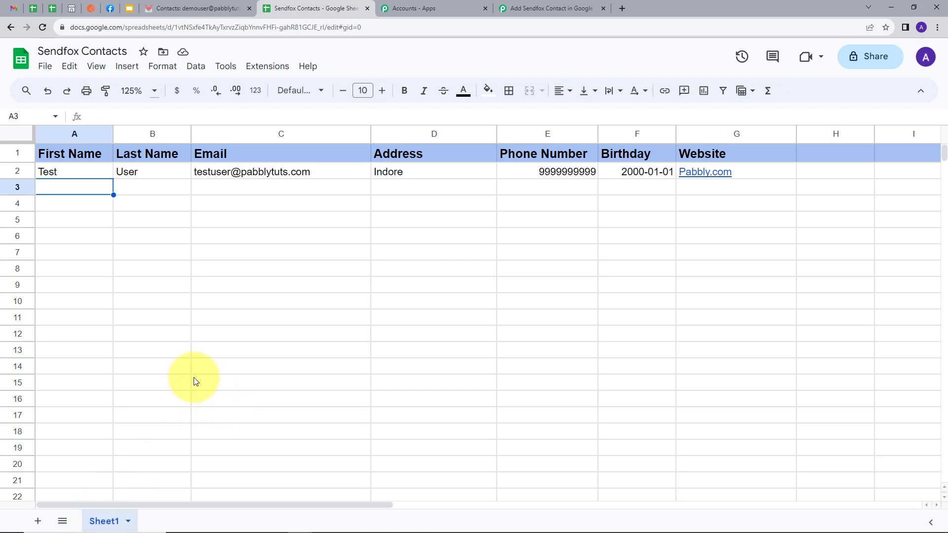
left_click(525, 8)
scroll(419, 127, "up", 1)
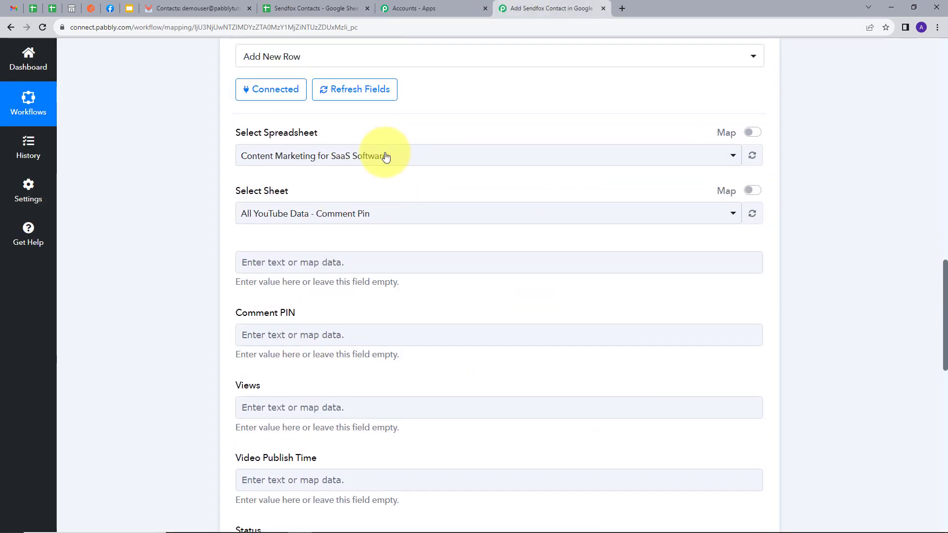
left_click(448, 166)
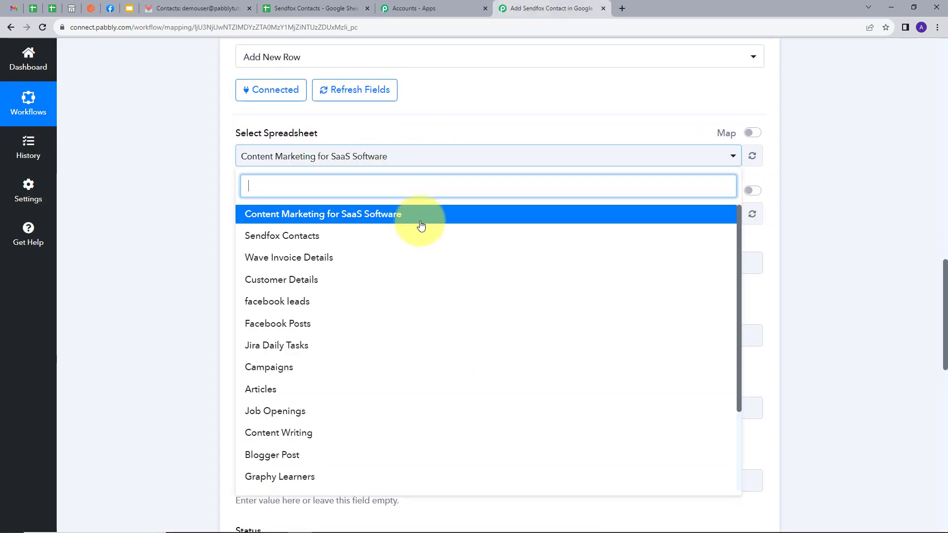
left_click(293, 239)
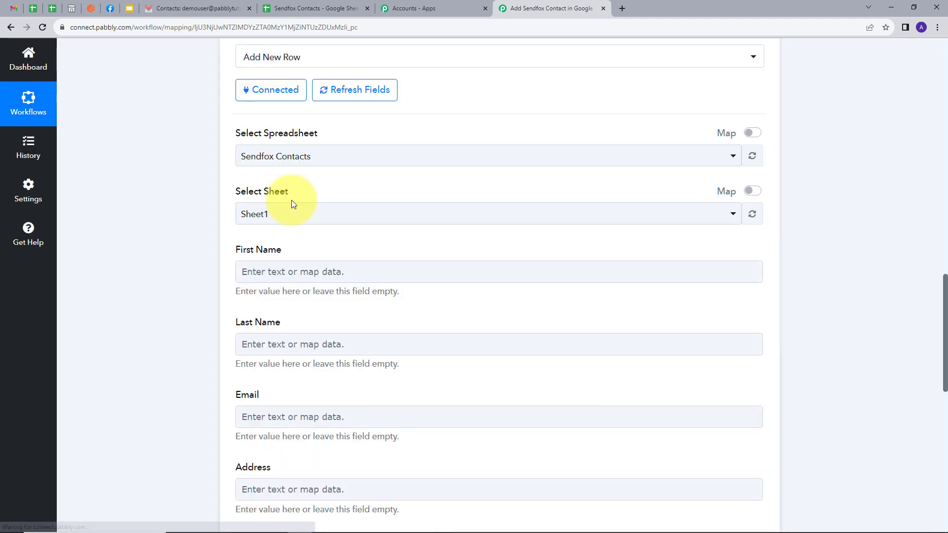
Step: Review the sheet's column fields and map First Name to the First Name value from the SendFox New Contact step
scroll(274, 218, "down", 1)
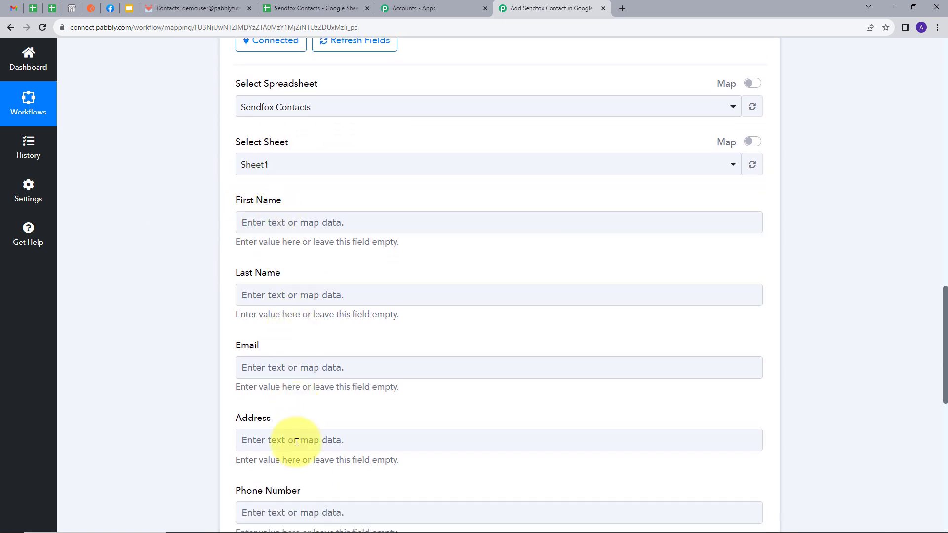
scroll(326, 365, "down", 2)
scroll(324, 378, "up", 2)
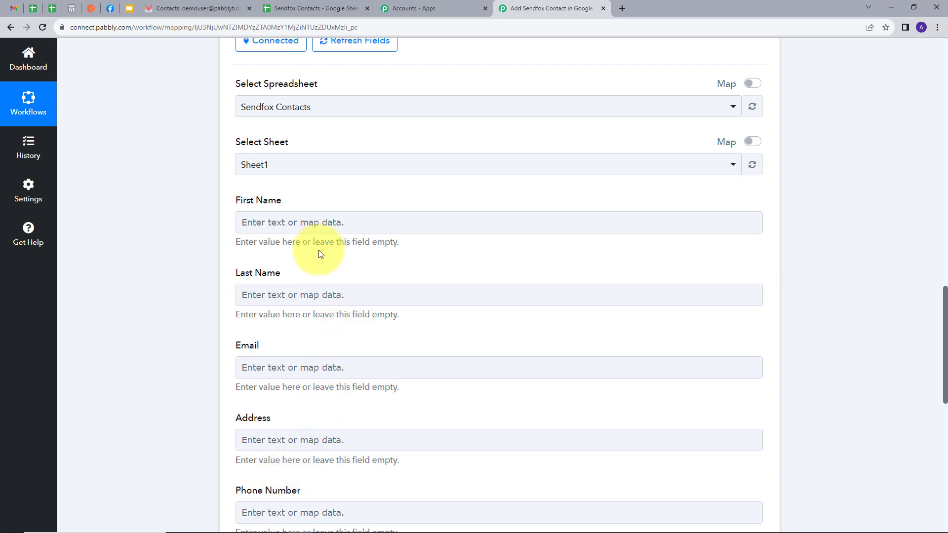
scroll(318, 254, "down", 1)
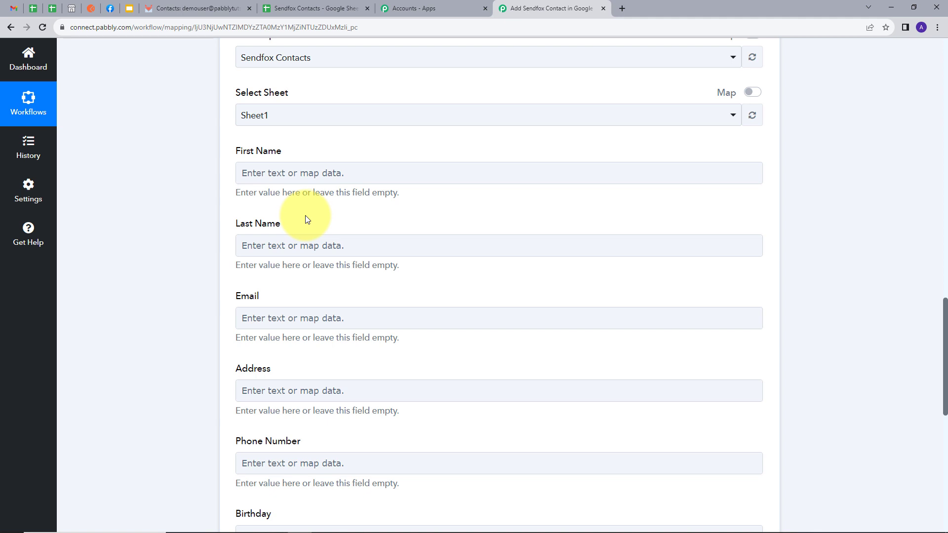
left_click(319, 179)
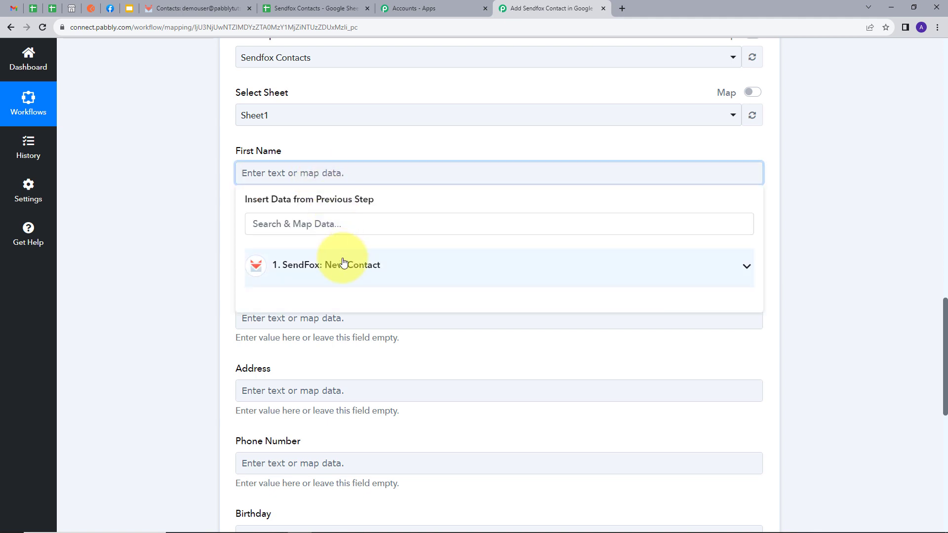
left_click(344, 261)
scroll(349, 309, "down", 7)
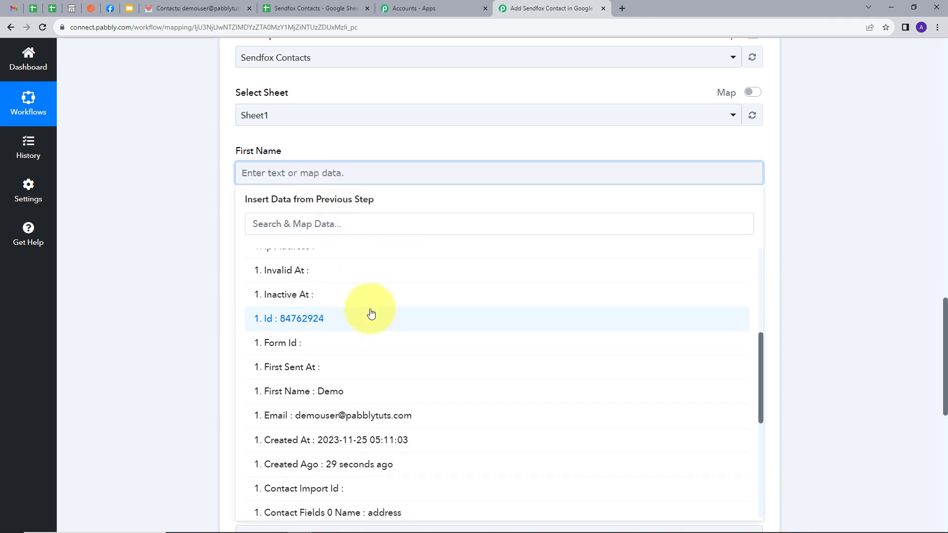
left_click(311, 297)
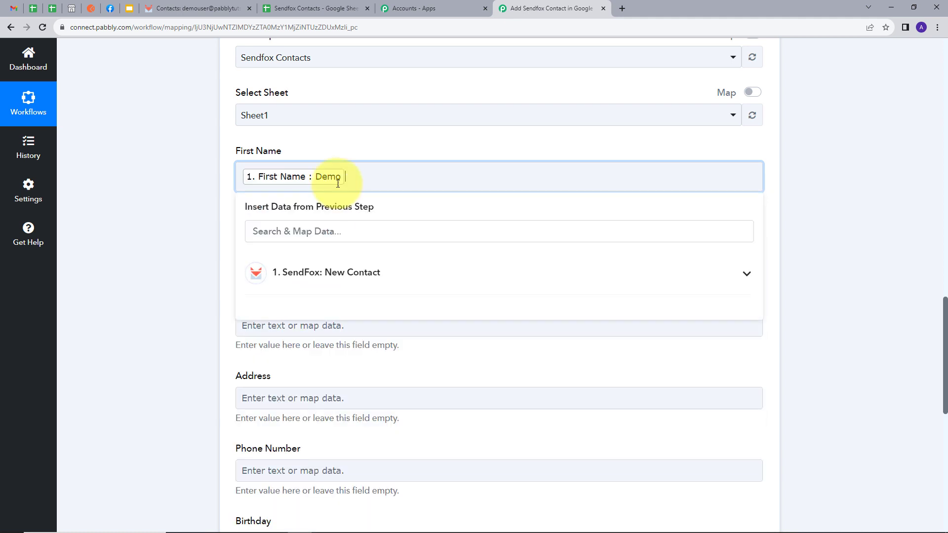
left_click(336, 150)
Step: Map the Last Name field to the Last Name value from the SendFox New Contact step
left_click(298, 250)
left_click(321, 344)
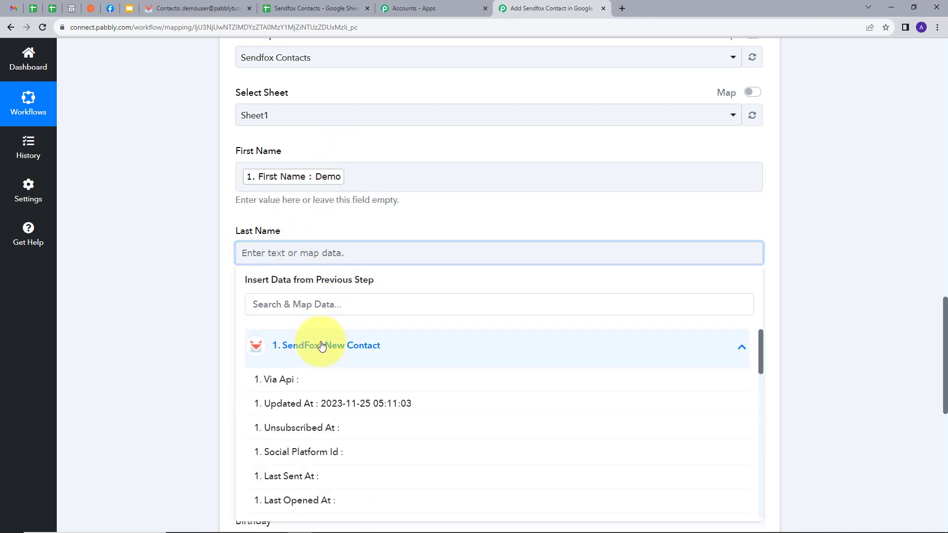
scroll(365, 348, "down", 2)
scroll(365, 348, "down", 3)
left_click(322, 377)
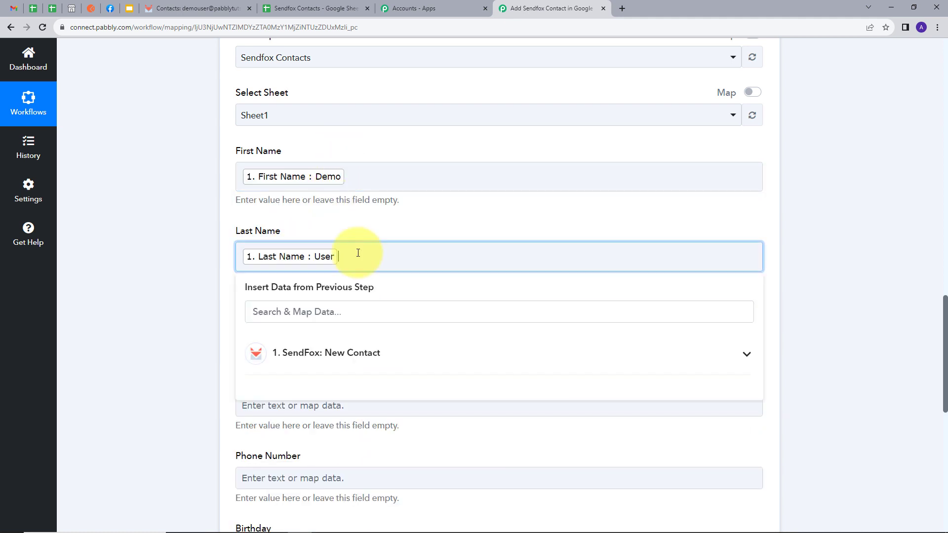
left_click(358, 231)
Step: Map the Email field to the Email value from the SendFox New Contact step
scroll(359, 231, "down", 2)
left_click(324, 234)
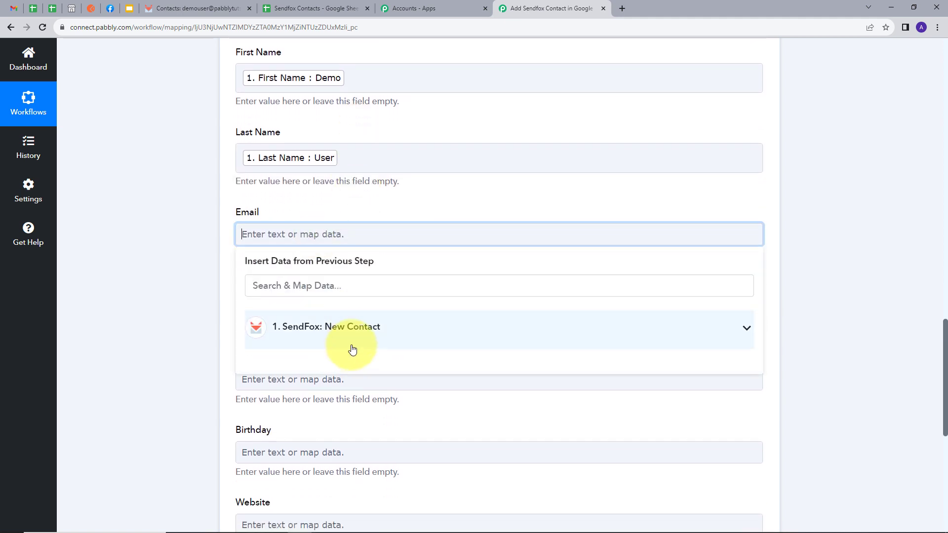
left_click(356, 341)
scroll(359, 366, "down", 6)
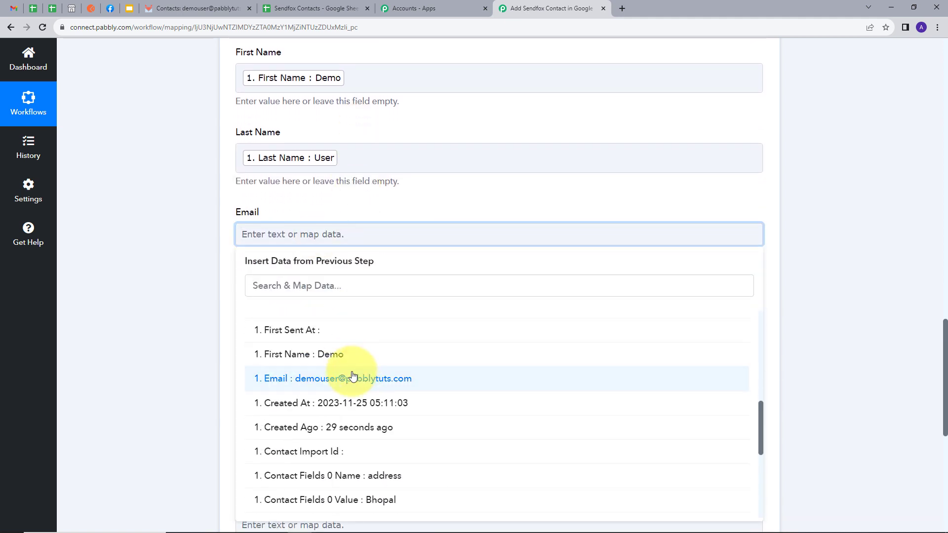
left_click(361, 379)
left_click(353, 193)
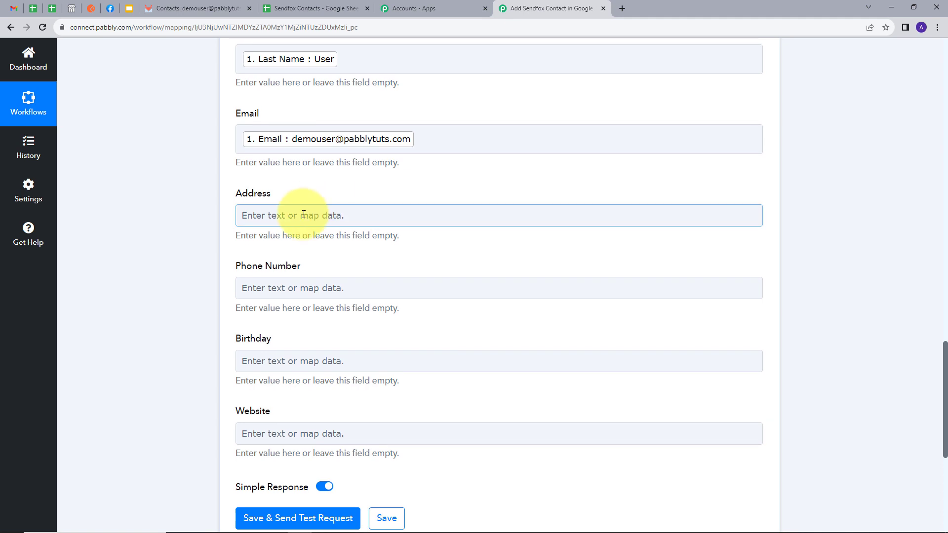
Step: Map the Address field to Contact Fields 0 Value from the SendFox New Contact step
left_click(281, 215)
left_click(376, 313)
scroll(376, 345, "down", 2)
scroll(368, 366, "down", 4)
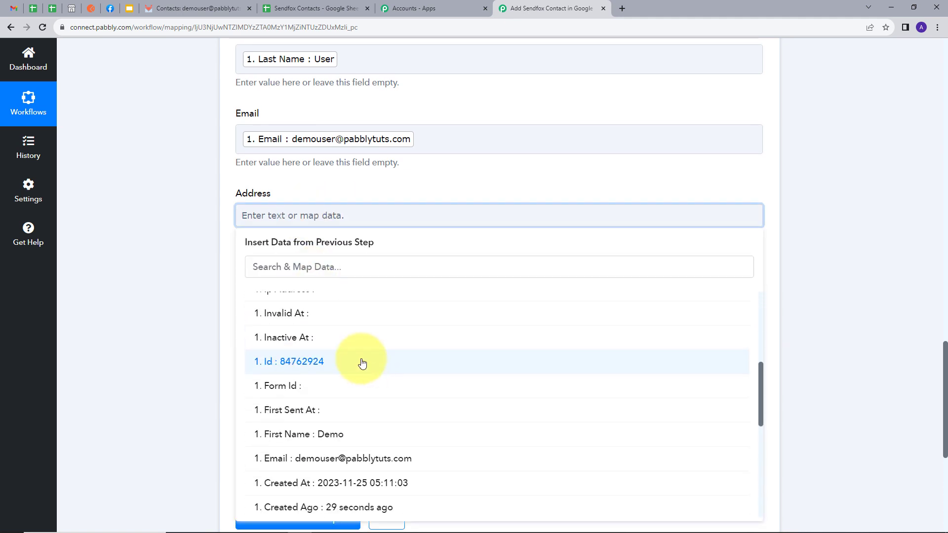
left_click(380, 480)
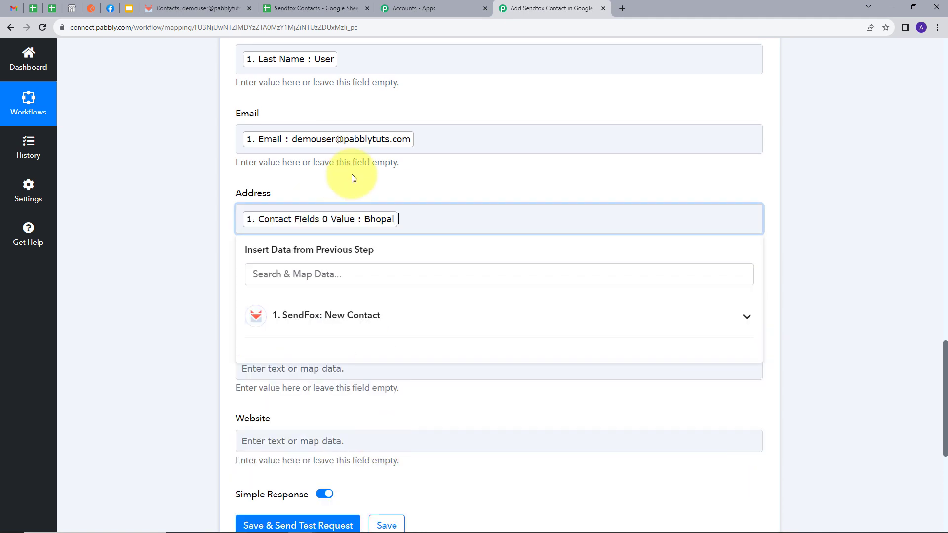
left_click(360, 180)
Step: Map the Phone Number field to Contact Fields 1 Value from the SendFox New Contact step
scroll(321, 183, "down", 2)
left_click(309, 196)
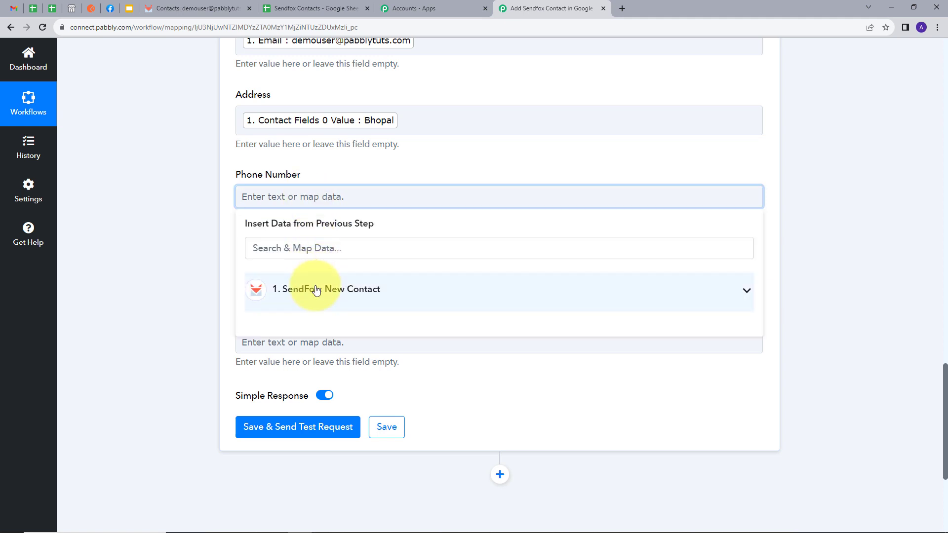
left_click(291, 290)
scroll(341, 375, "down", 4)
scroll(324, 364, "down", 5)
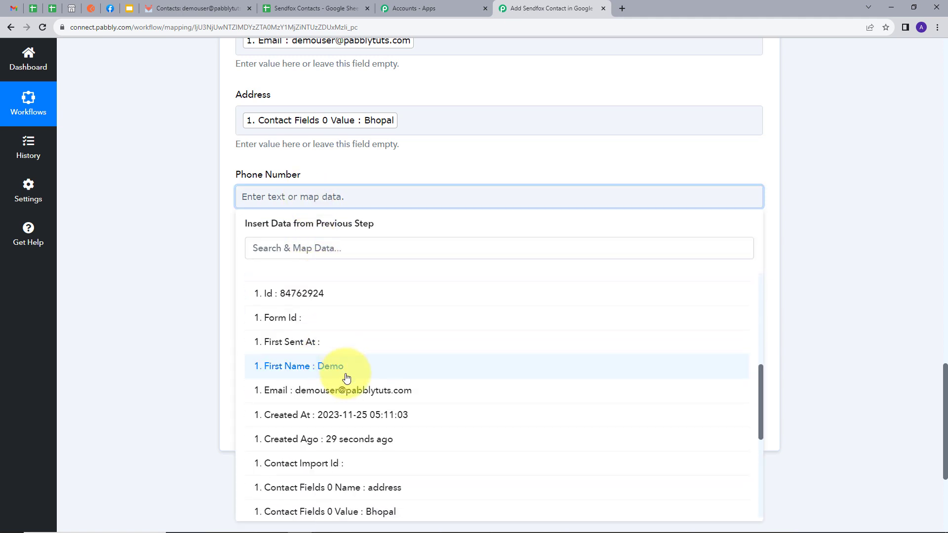
left_click(340, 412)
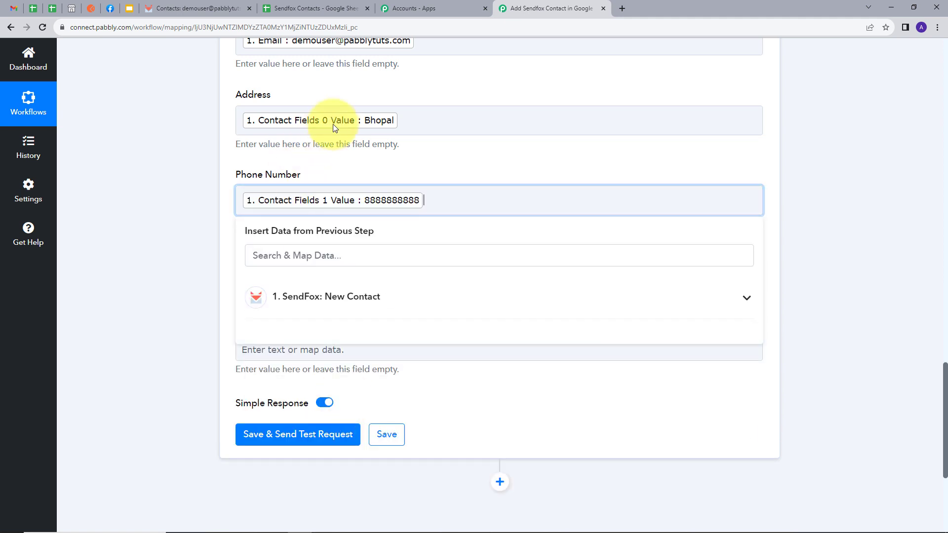
left_click(349, 161)
Step: Map the Birthday field to Contact Fields 2 Value from the SendFox New Contact step
scroll(335, 187, "down", 1)
left_click(302, 222)
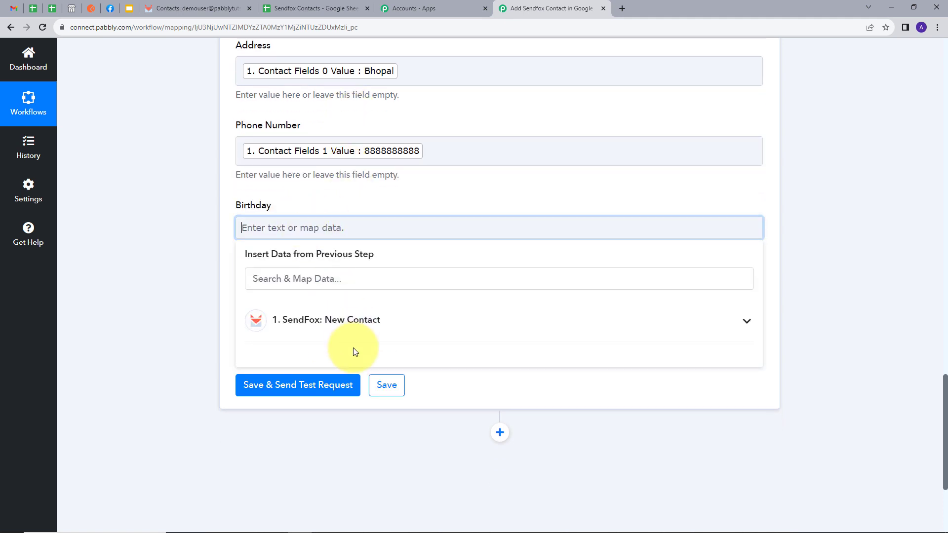
left_click(354, 330)
scroll(370, 351, "down", 6)
scroll(369, 354, "down", 2)
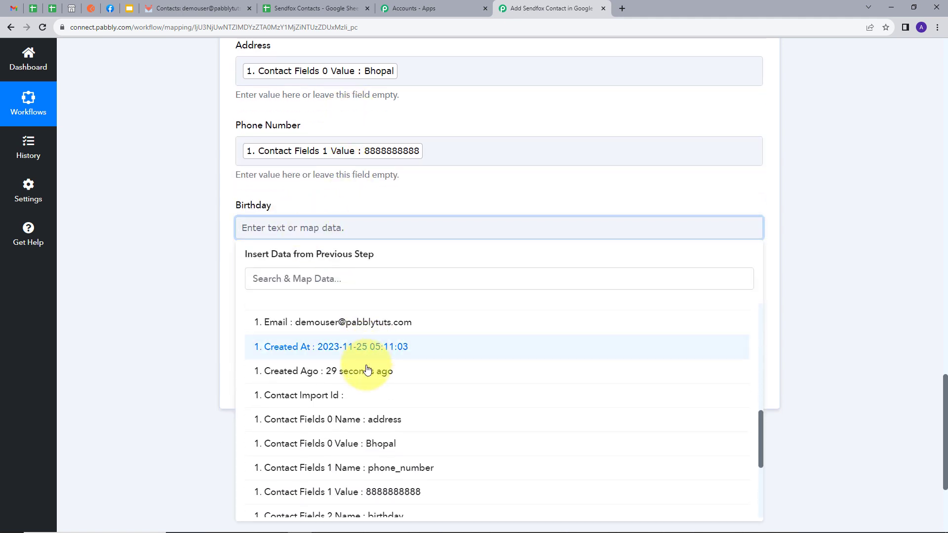
scroll(366, 358, "down", 3)
left_click(373, 399)
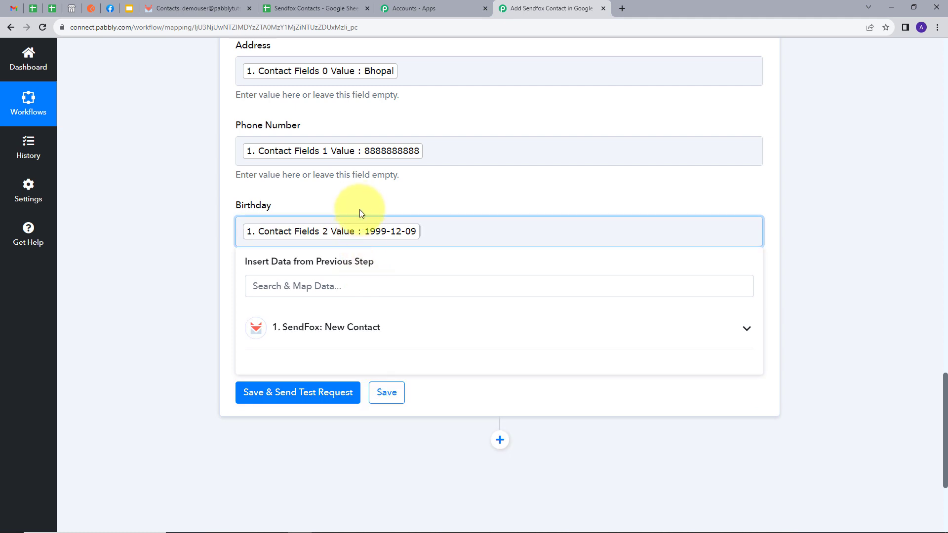
left_click(360, 204)
Step: Map the Website field to Contact Fields 3 Value from the SendFox New Contact step
scroll(359, 204, "down", 2)
left_click(336, 210)
left_click(363, 302)
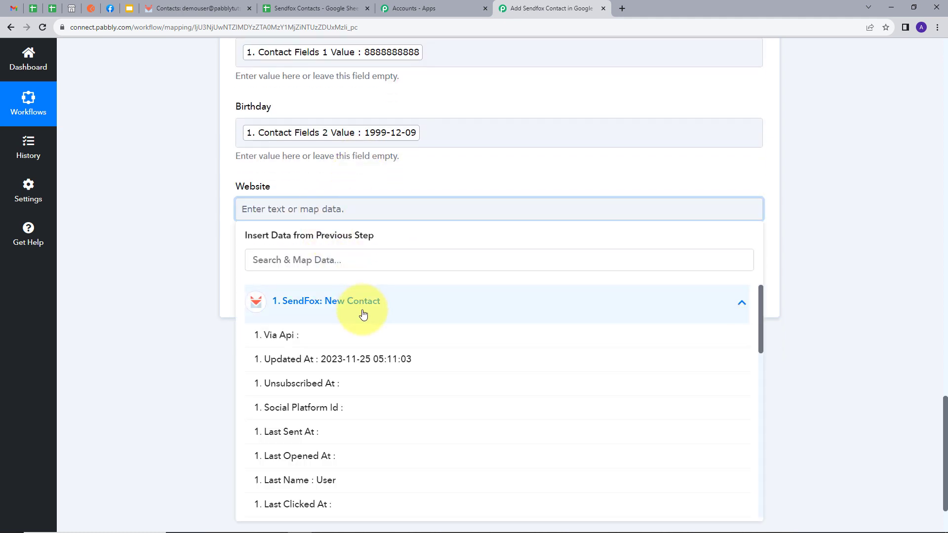
scroll(394, 339, "down", 8)
scroll(399, 400, "down", 3)
scroll(400, 400, "down", 2)
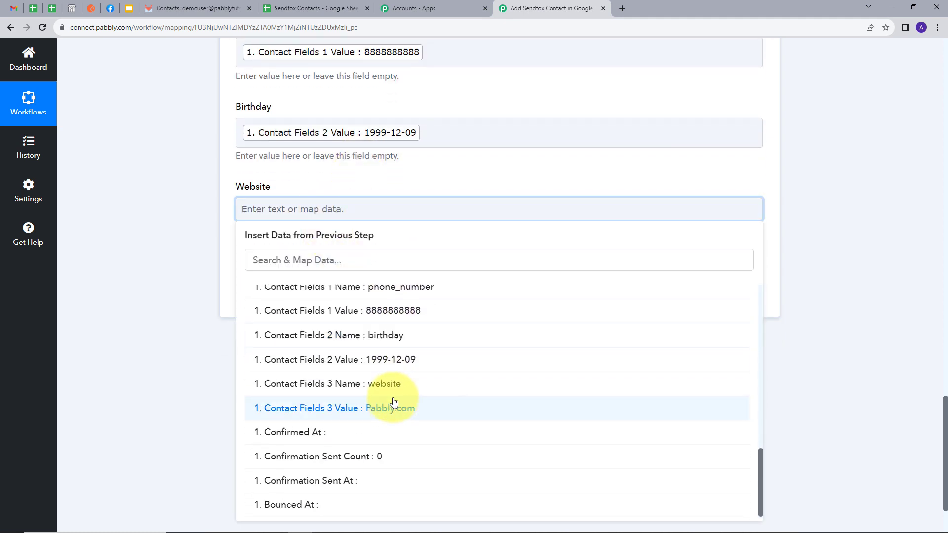
left_click(391, 402)
left_click(408, 185)
Step: Review the mapped fields, then save the Google Sheets Add New Row action and send a test request
scroll(407, 185, "up", 7)
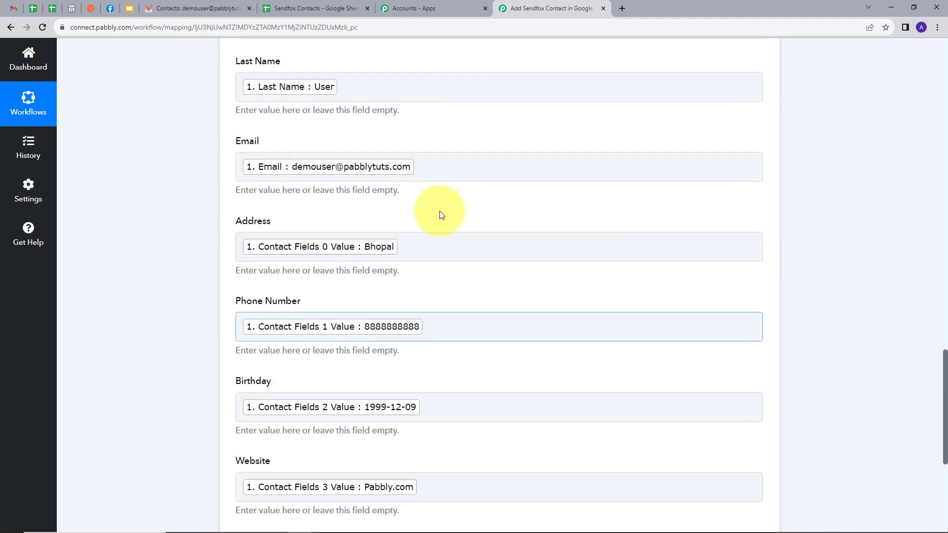
scroll(446, 185, "down", 7)
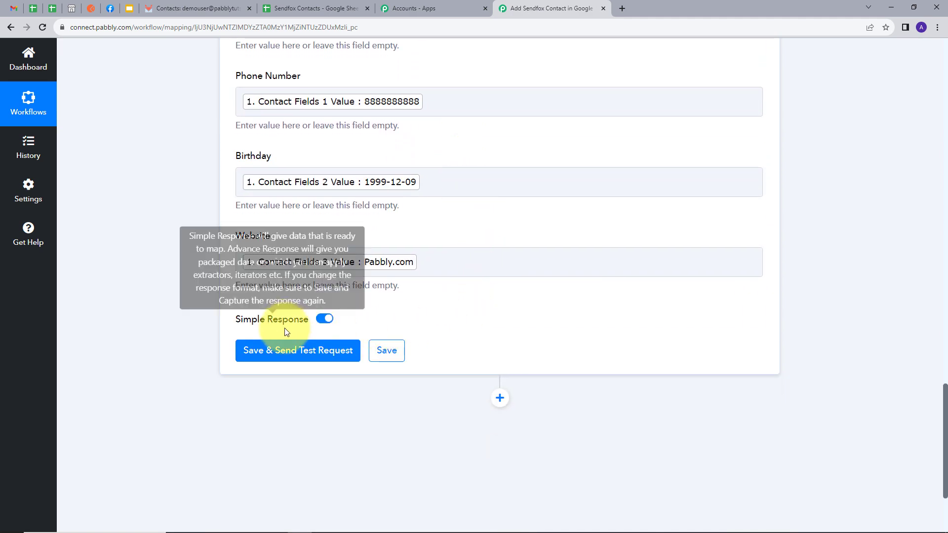
left_click(287, 357)
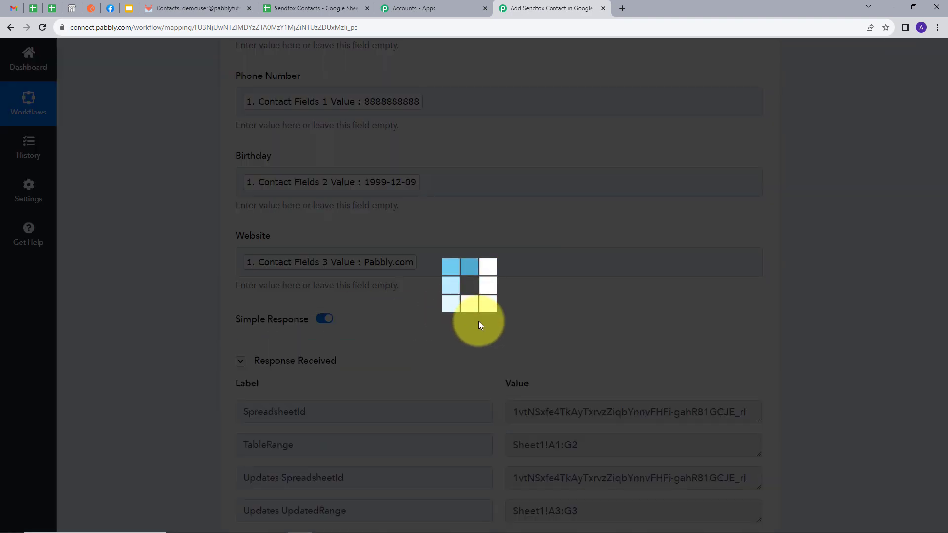
scroll(627, 292, "down", 3)
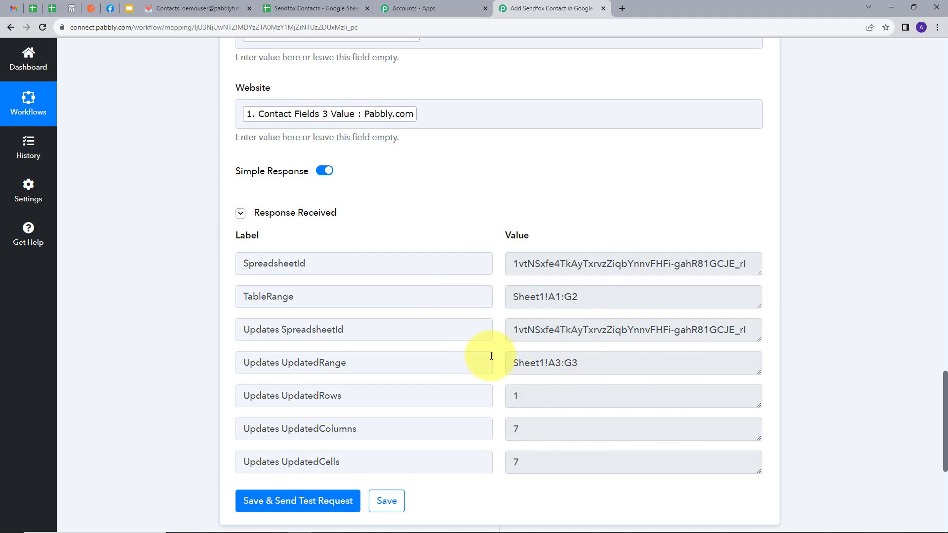
Step: Check the Sendfox Contacts spreadsheet for the test contact's row, and return to the Pabbly Connect workflow's trigger and action overview
left_click(338, 8)
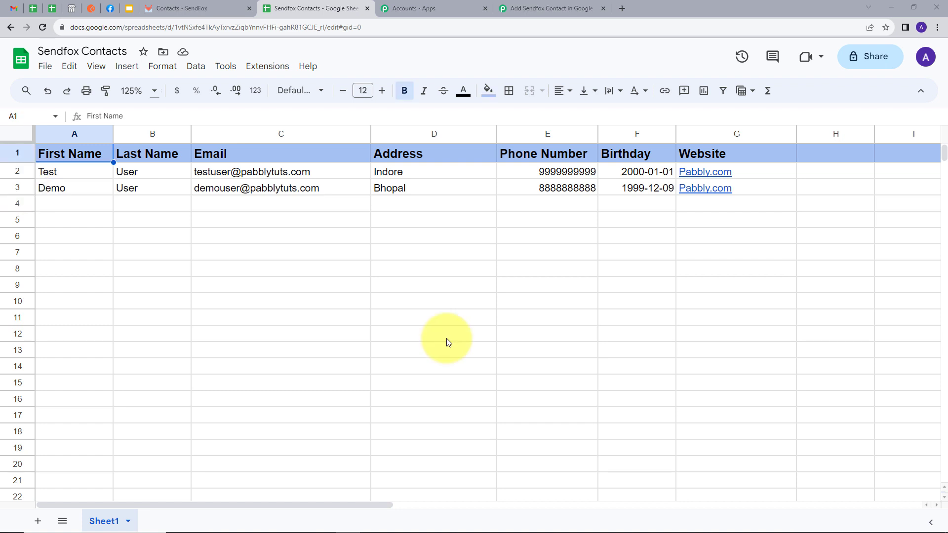
left_click(545, 8)
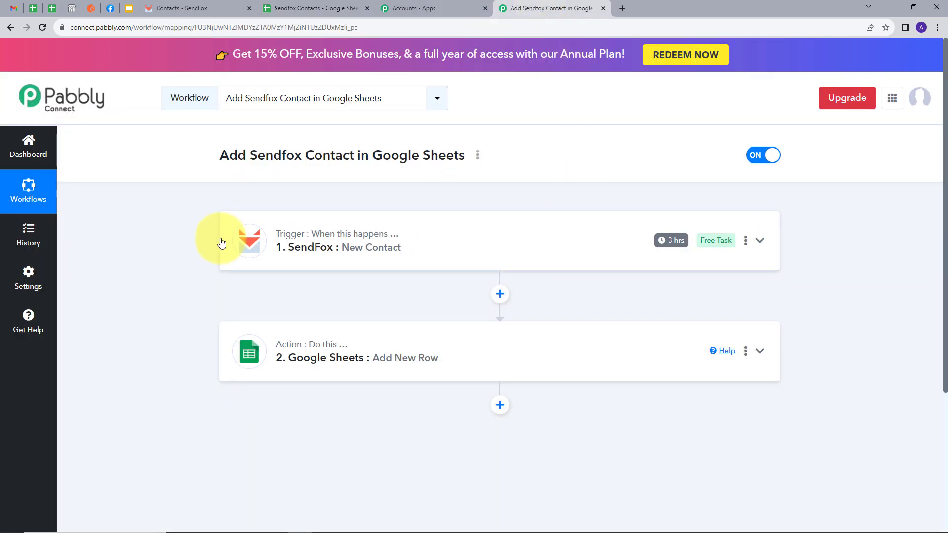
mouse_move(285, 241)
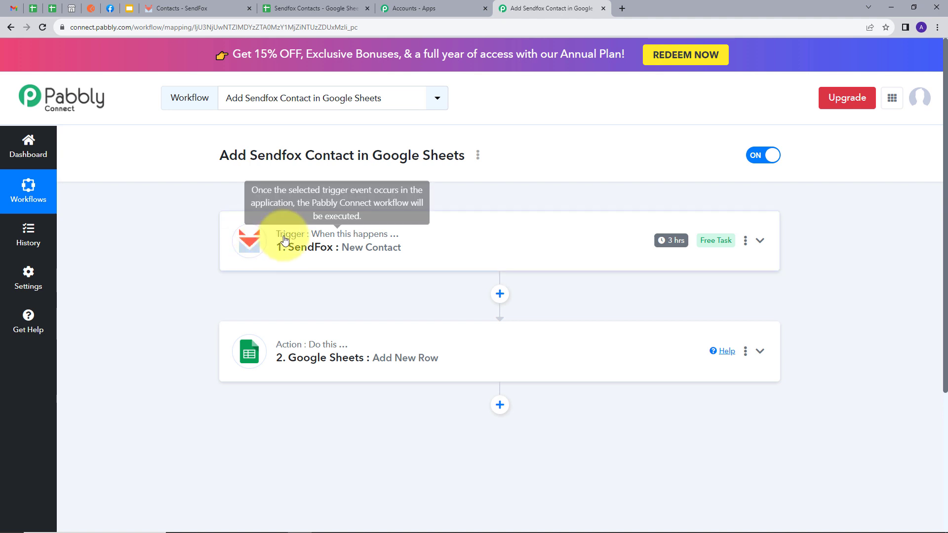